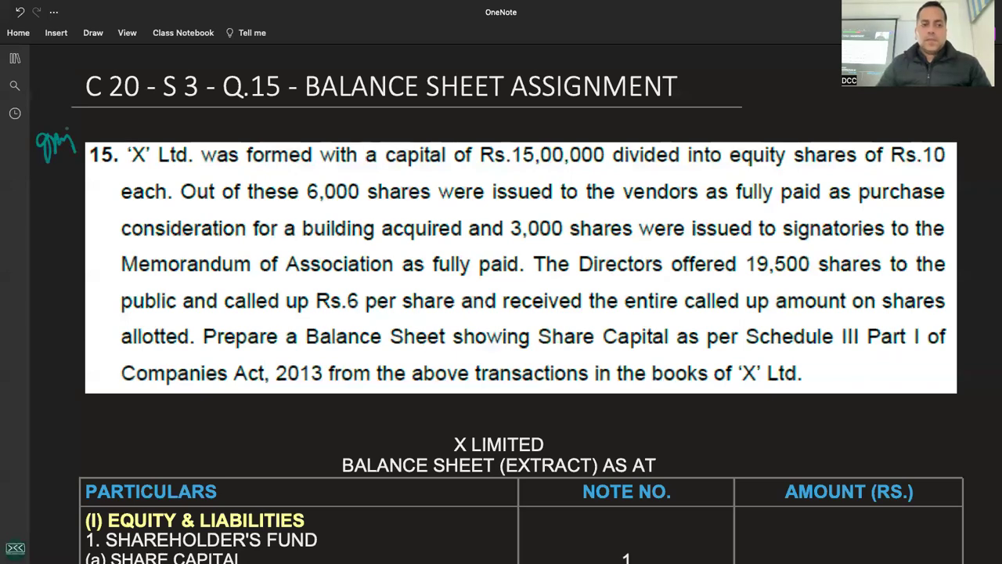
Finish the margin note, then underline the Rs.15,00,000 capital and the Rs.10 face value.
{"action": "left_click_drag", "start_coordinate": [81, 118], "coordinate": [78, 129]}
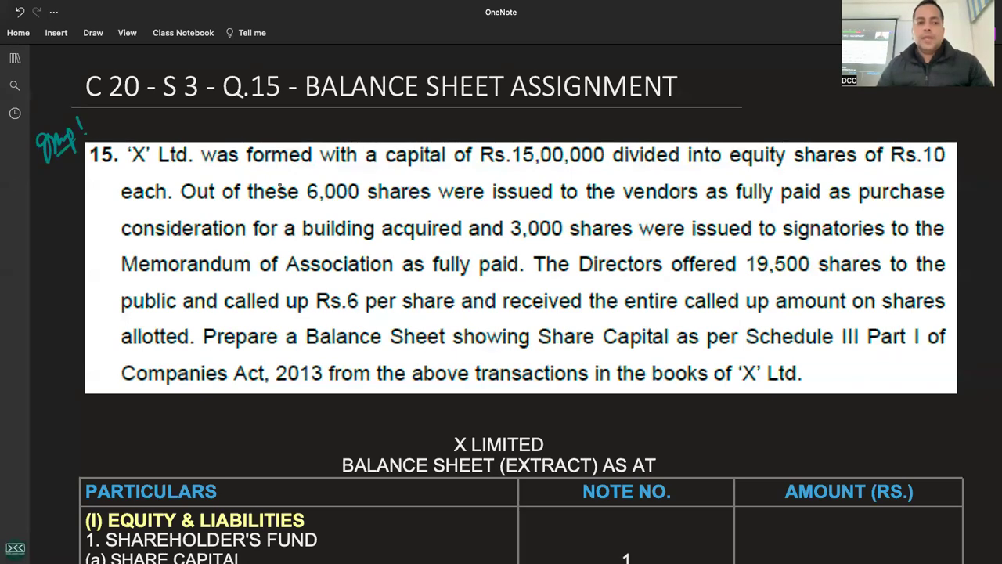
{"action": "key", "text": "ctrl+minus"}
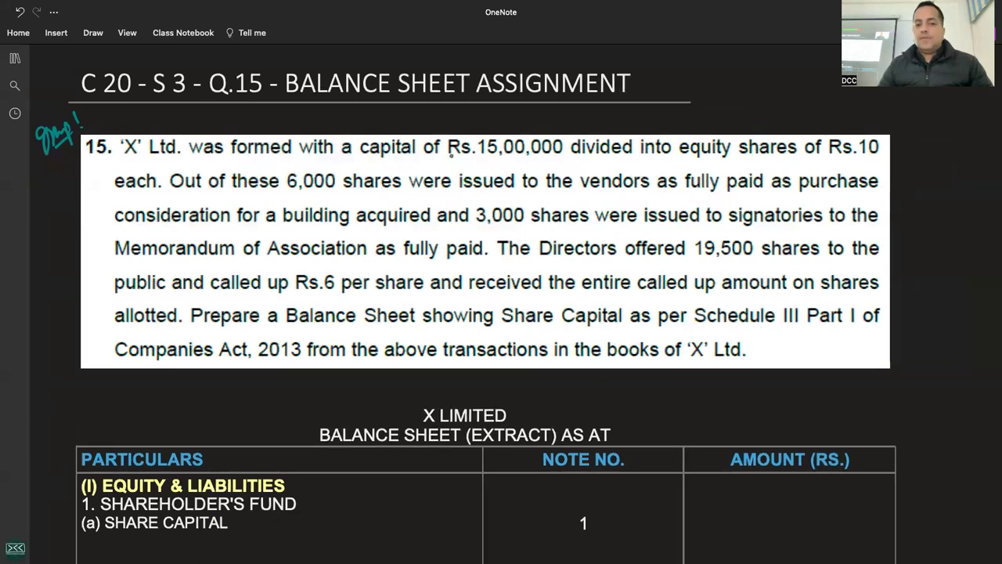
{"action": "left_click_drag", "start_coordinate": [450, 159], "coordinate": [464, 159]}
{"action": "left_click_drag", "start_coordinate": [451, 164], "coordinate": [581, 162]}
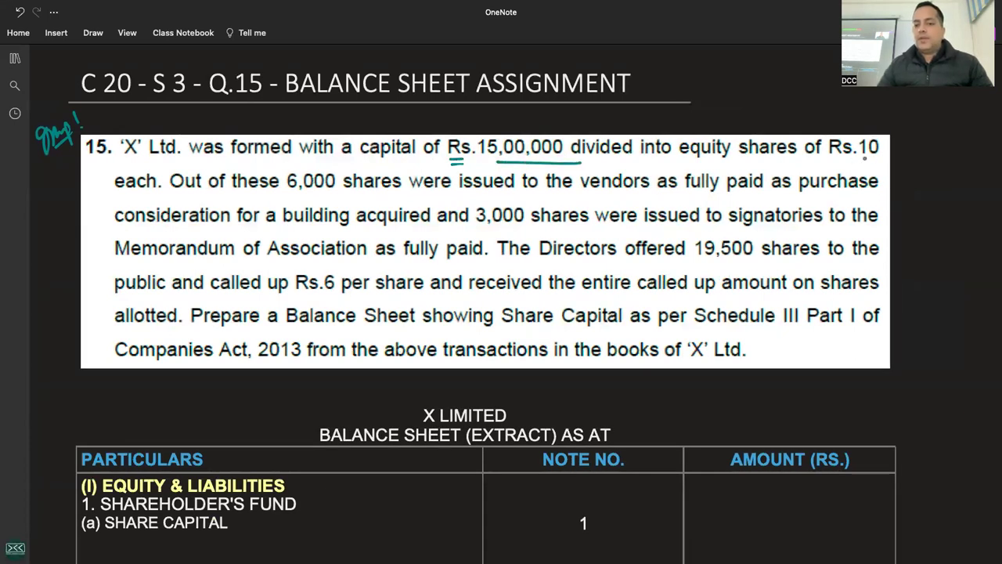
{"action": "left_click_drag", "start_coordinate": [852, 159], "coordinate": [876, 159]}
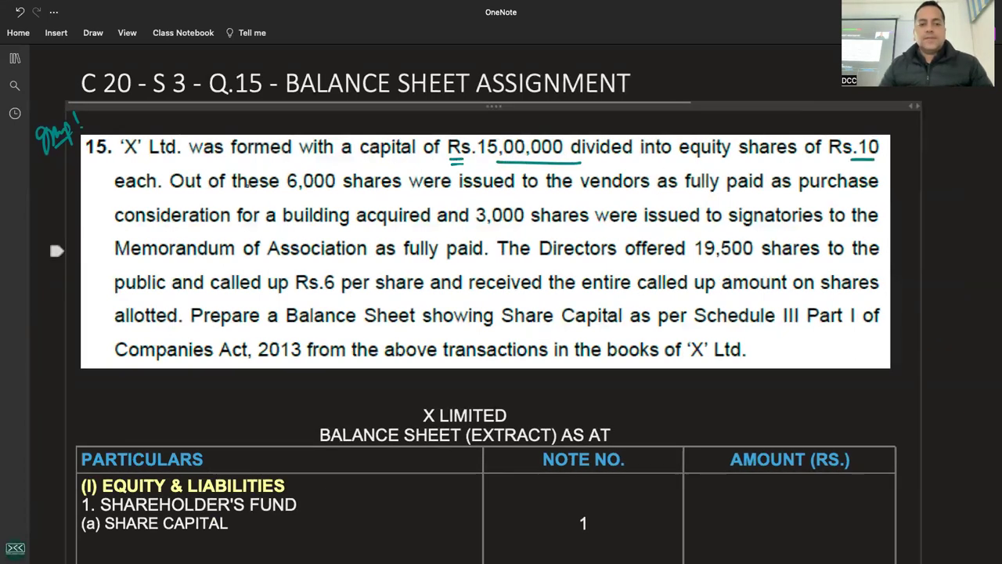
Handwrite 1,50,000 x 10 above the capital amount.
{"action": "left_click_drag", "start_coordinate": [488, 131], "coordinate": [513, 127]}
{"action": "left_click_drag", "start_coordinate": [535, 116], "coordinate": [546, 129]}
{"action": "mouse_move", "coordinate": [564, 116]}
{"action": "left_mouse_down"}
{"action": "mouse_move", "coordinate": [553, 127]}
{"action": "mouse_move", "coordinate": [630, 122]}
{"action": "left_mouse_up"}
{"action": "mouse_move", "coordinate": [650, 116]}
{"action": "left_mouse_down"}
{"action": "mouse_move", "coordinate": [663, 124]}
{"action": "mouse_move", "coordinate": [650, 124]}
{"action": "left_mouse_up"}
{"action": "mouse_move", "coordinate": [675, 115]}
{"action": "left_mouse_down"}
{"action": "mouse_move", "coordinate": [677, 124]}
{"action": "mouse_move", "coordinate": [695, 119]}
{"action": "left_mouse_up"}
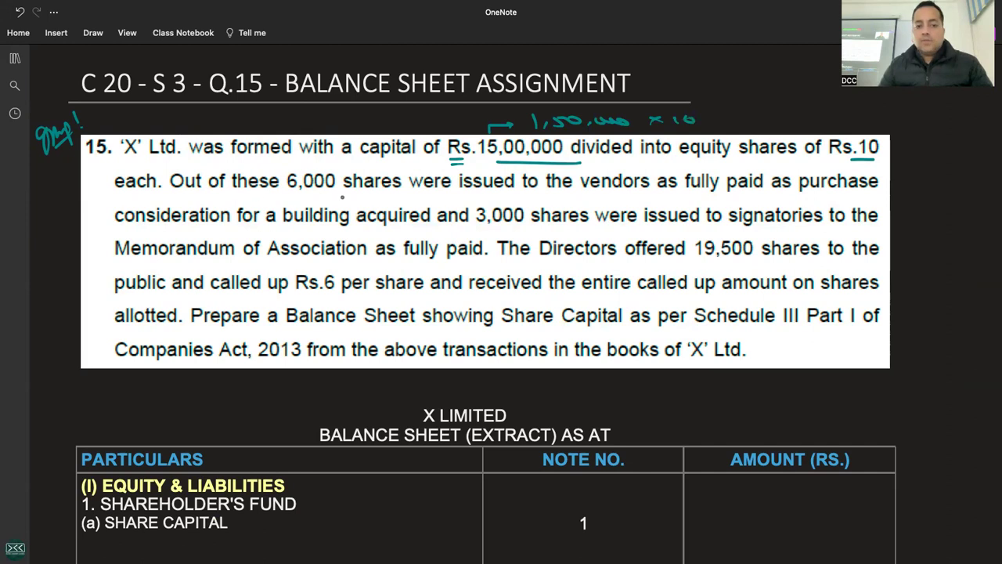
Underline 6,000 vendor shares, building, 3,000 signatory shares and Memorandum of Association.
{"action": "left_click_drag", "start_coordinate": [308, 198], "coordinate": [337, 197]}
{"action": "left_click_drag", "start_coordinate": [317, 203], "coordinate": [357, 201]}
{"action": "left_click_drag", "start_coordinate": [578, 194], "coordinate": [772, 198]}
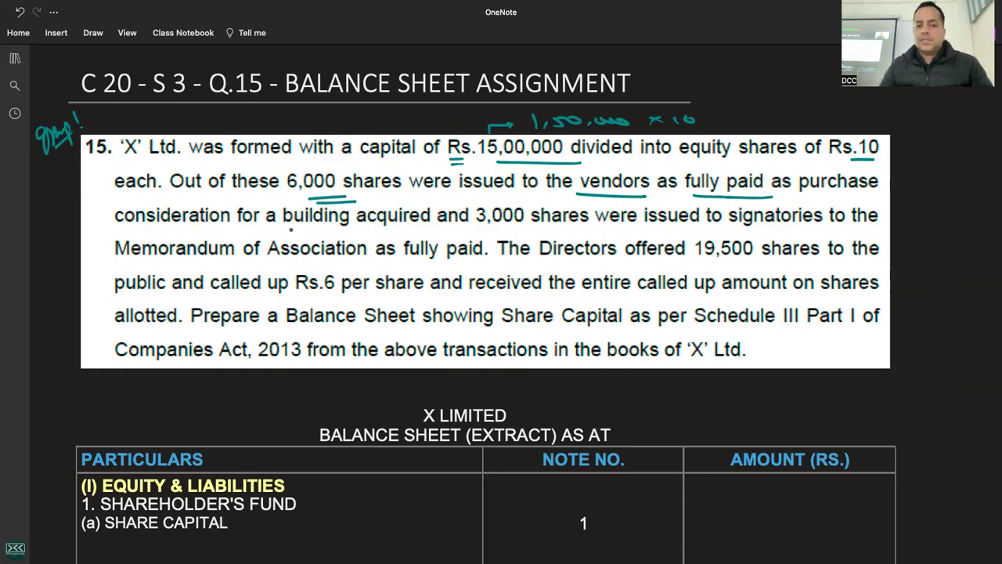
{"action": "left_click_drag", "start_coordinate": [289, 228], "coordinate": [327, 227]}
{"action": "left_click_drag", "start_coordinate": [291, 235], "coordinate": [319, 234]}
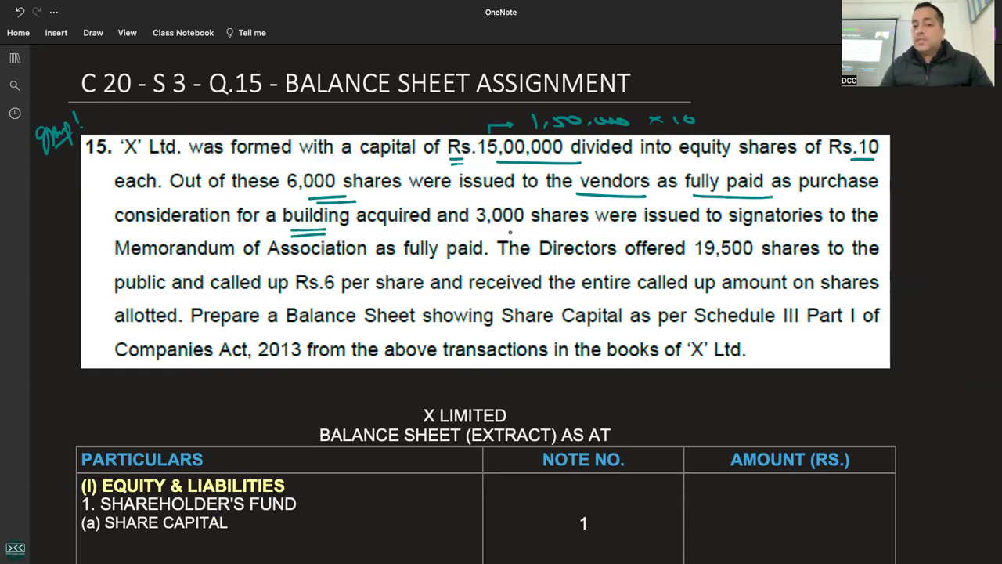
{"action": "left_click_drag", "start_coordinate": [506, 232], "coordinate": [589, 233]}
{"action": "left_click_drag", "start_coordinate": [761, 231], "coordinate": [818, 230]}
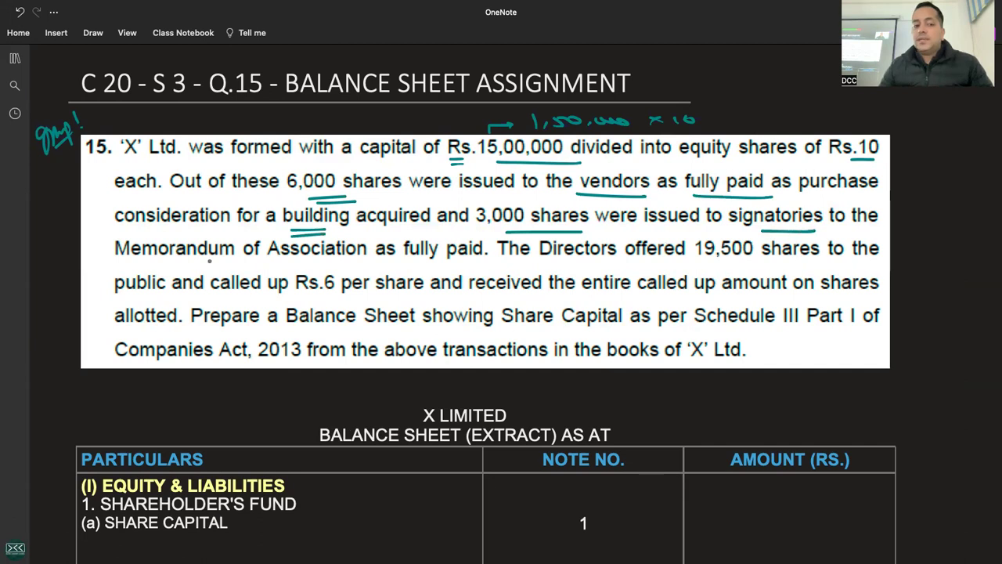
{"action": "left_click_drag", "start_coordinate": [197, 266], "coordinate": [302, 265]}
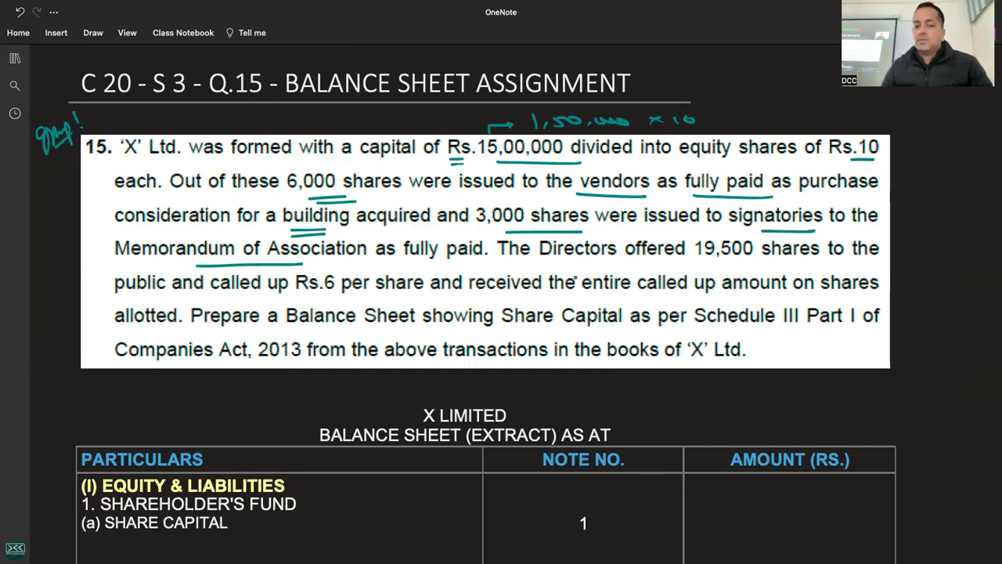
Underline 19,500 shares, allotted, Rs.6 per share and entire called up, with double-line break marks.
{"action": "scroll", "coordinate": [509, 267], "scroll_direction": "down", "scroll_amount": 2}
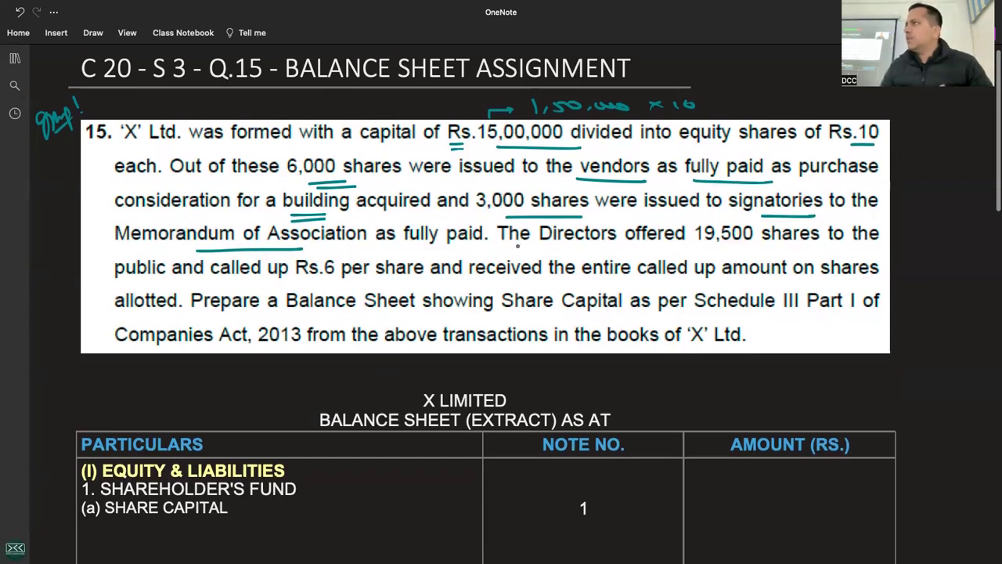
{"action": "left_click_drag", "start_coordinate": [487, 219], "coordinate": [488, 243]}
{"action": "left_click_drag", "start_coordinate": [495, 219], "coordinate": [495, 242]}
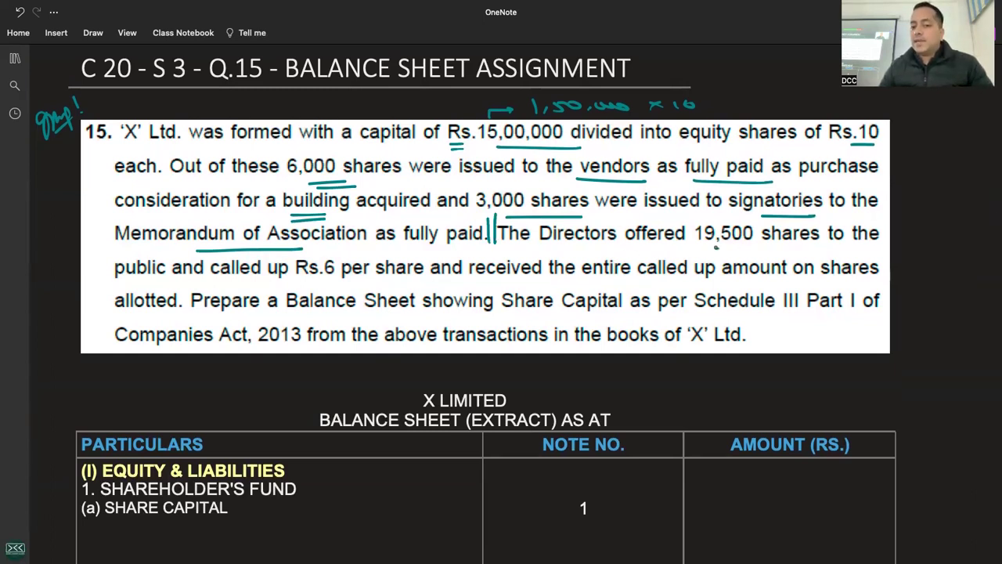
{"action": "left_click_drag", "start_coordinate": [715, 246], "coordinate": [805, 248]}
{"action": "left_click_drag", "start_coordinate": [120, 285], "coordinate": [144, 288]}
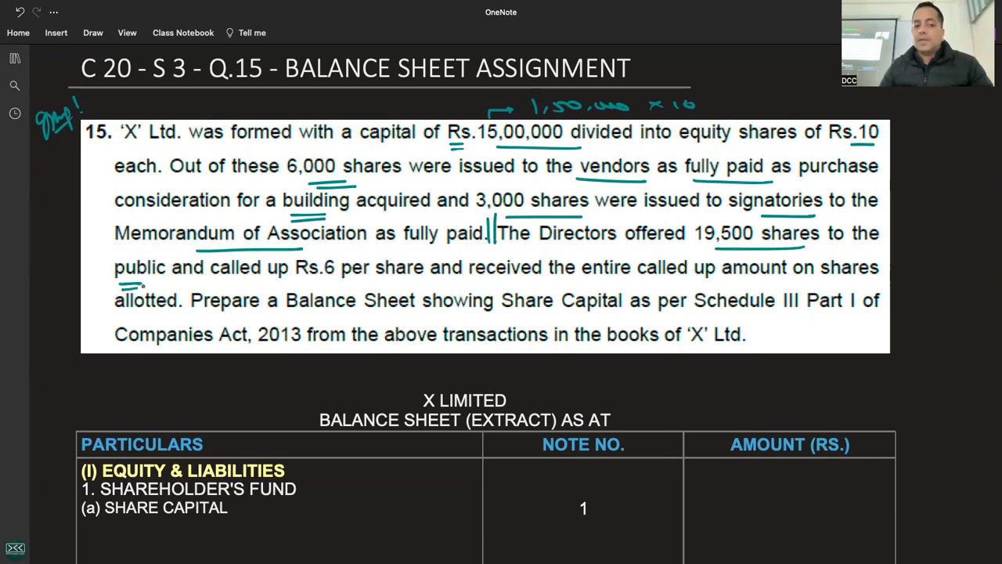
{"action": "left_click_drag", "start_coordinate": [296, 280], "coordinate": [422, 280]}
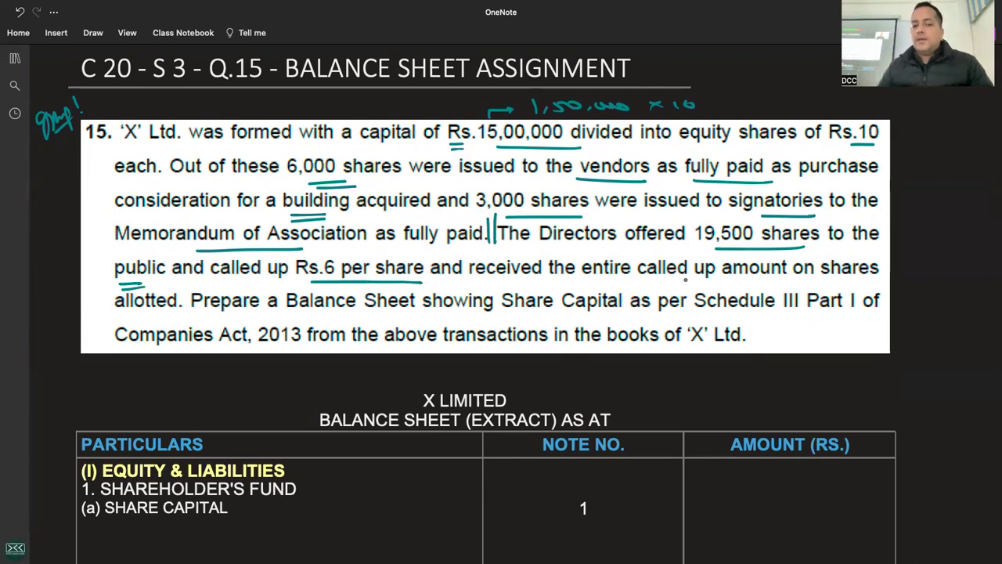
{"action": "left_click_drag", "start_coordinate": [616, 281], "coordinate": [707, 280]}
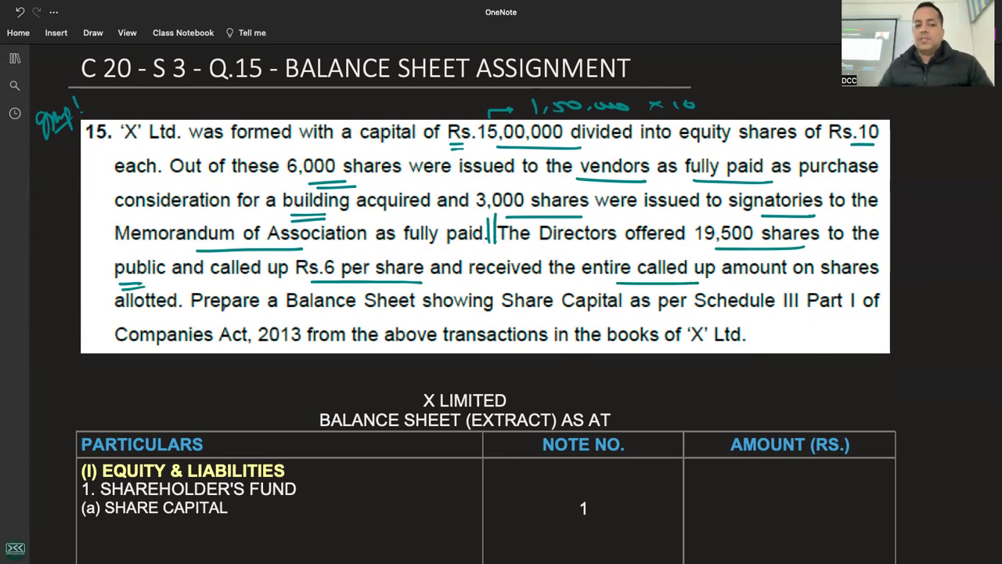
{"action": "left_click_drag", "start_coordinate": [187, 285], "coordinate": [192, 317]}
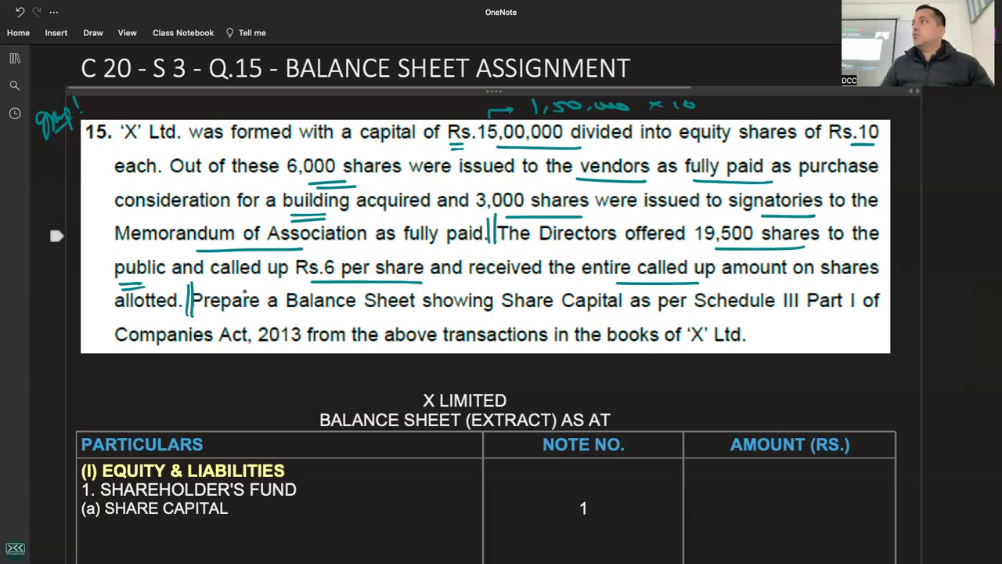
Box the words Share Capital in the question text in ink.
{"action": "scroll", "coordinate": [245, 291], "scroll_direction": "down", "scroll_amount": 1}
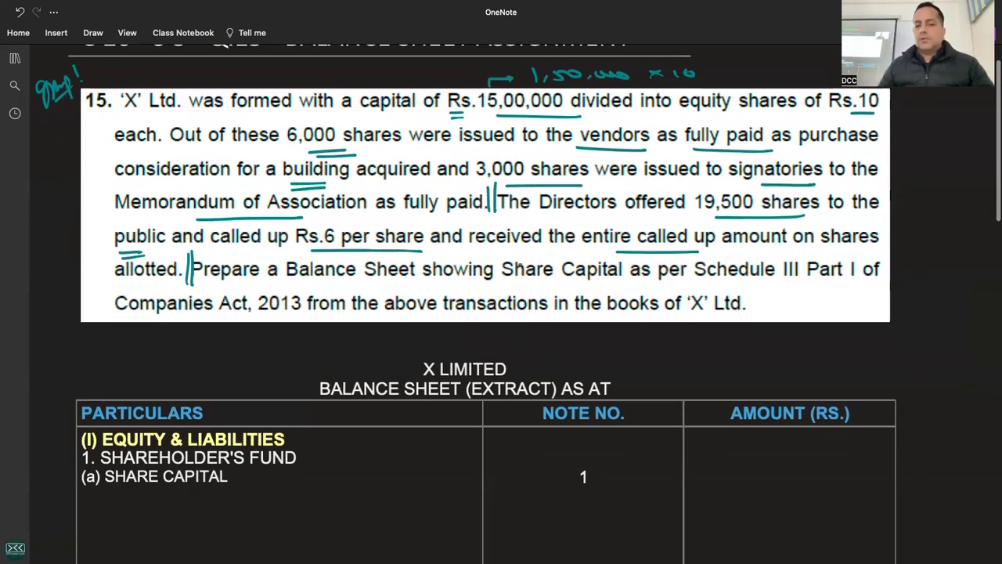
{"action": "left_click_drag", "start_coordinate": [497, 253], "coordinate": [553, 261]}
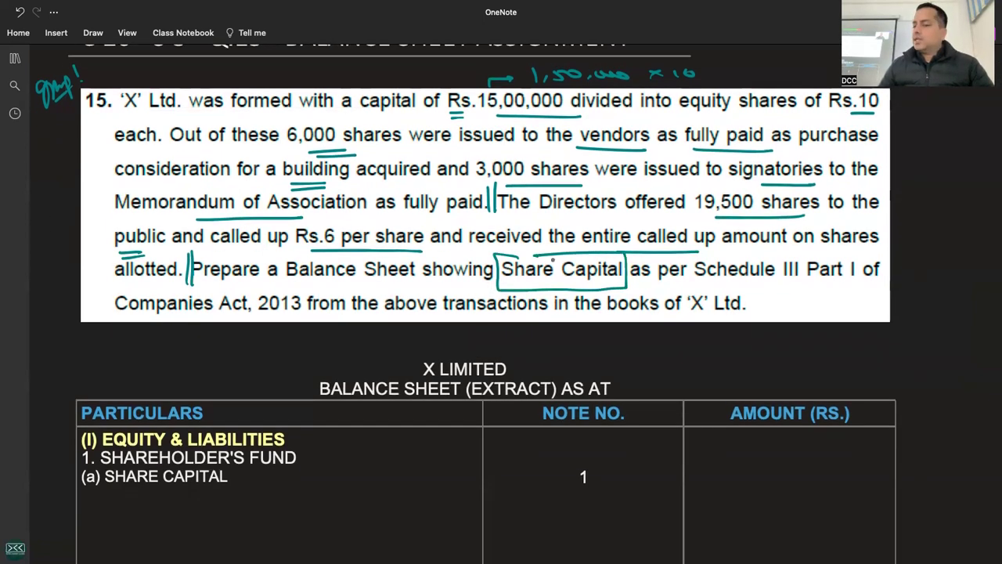
{"action": "scroll", "coordinate": [327, 319], "scroll_direction": "down", "scroll_amount": 5}
{"action": "scroll", "coordinate": [326, 319], "scroll_direction": "down", "scroll_amount": 2}
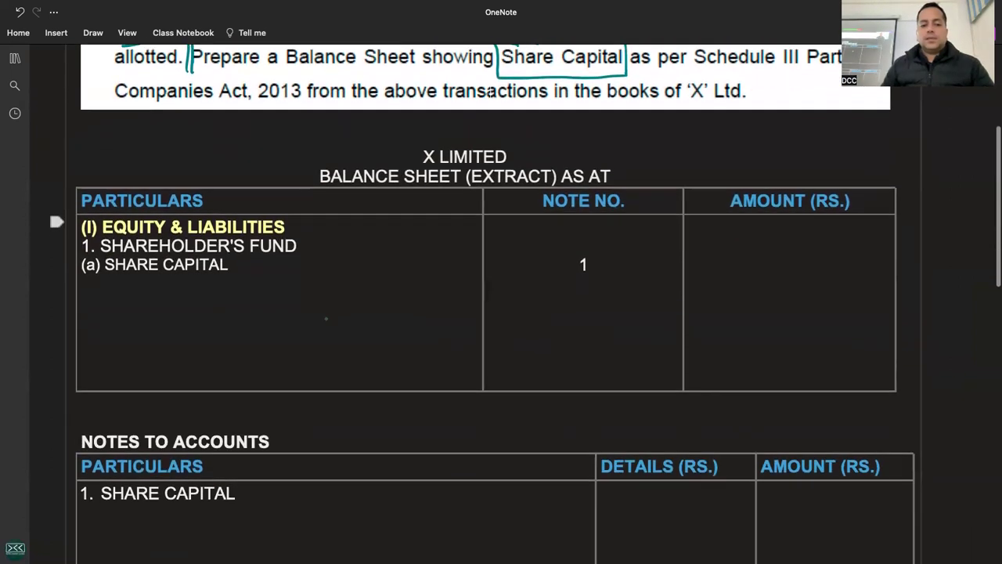
Tidy the blank lines around (a) Share Capital and bring the Notes to Accounts table into view.
{"action": "key", "text": "BackSpace"}
{"action": "key", "text": "BackSpace"}
{"action": "key", "text": "BackSpace"}
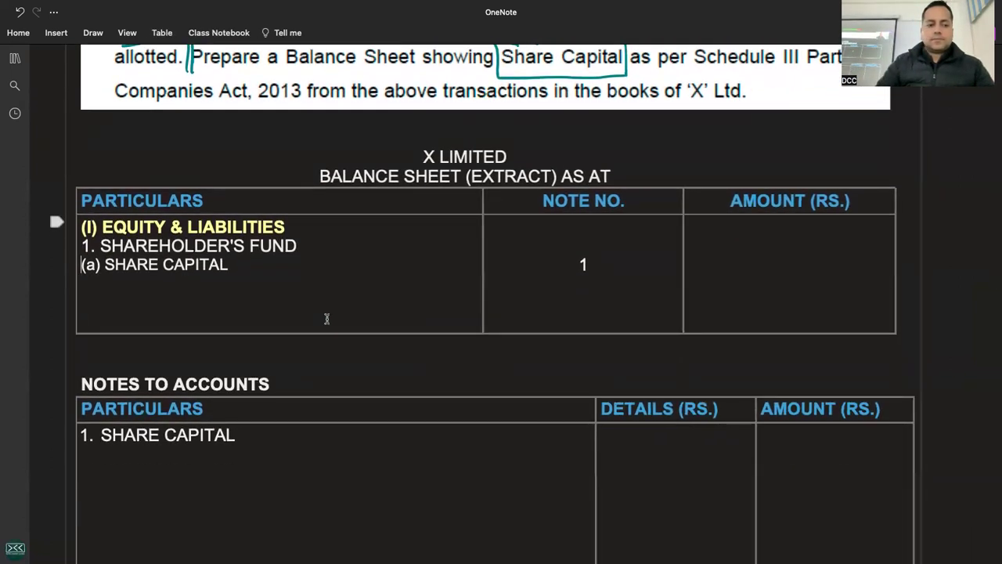
{"action": "key", "text": "Return"}
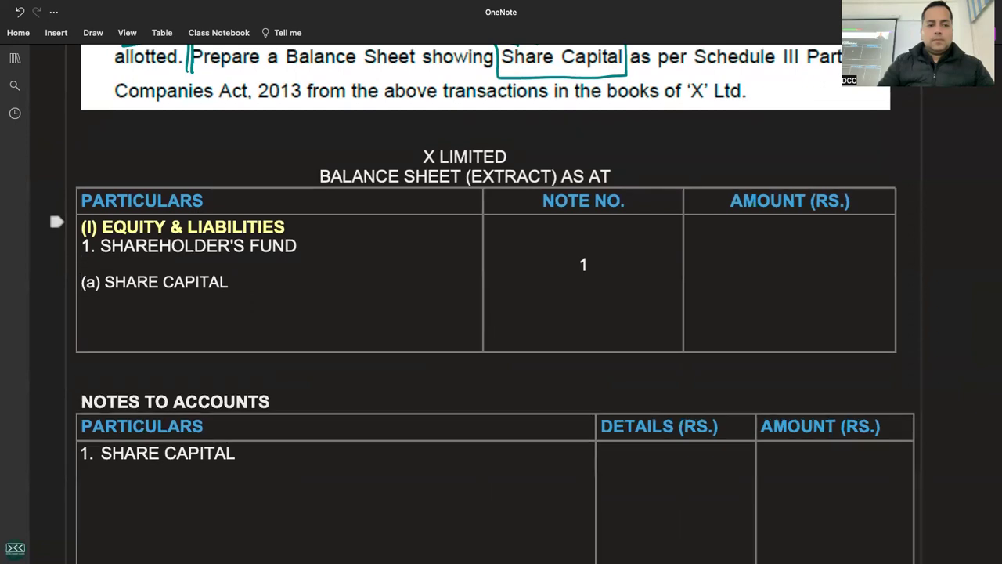
{"action": "key", "text": "BackSpace"}
{"action": "key", "text": "BackSpace"}
{"action": "scroll", "coordinate": [501, 314], "scroll_direction": "down", "scroll_amount": 5}
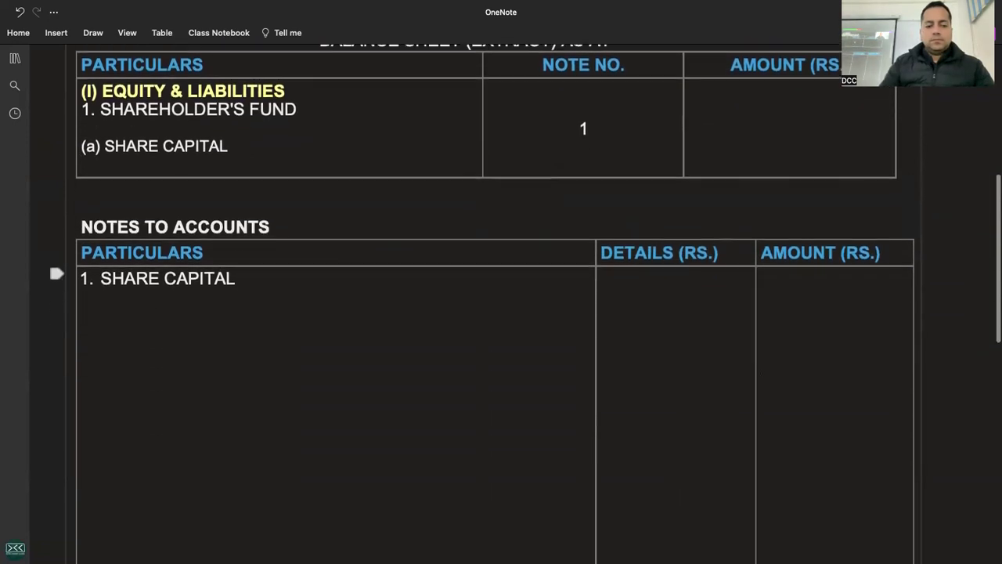
{"action": "scroll", "coordinate": [501, 314], "scroll_direction": "down", "scroll_amount": 3}
{"action": "scroll", "coordinate": [501, 313], "scroll_direction": "down", "scroll_amount": 1}
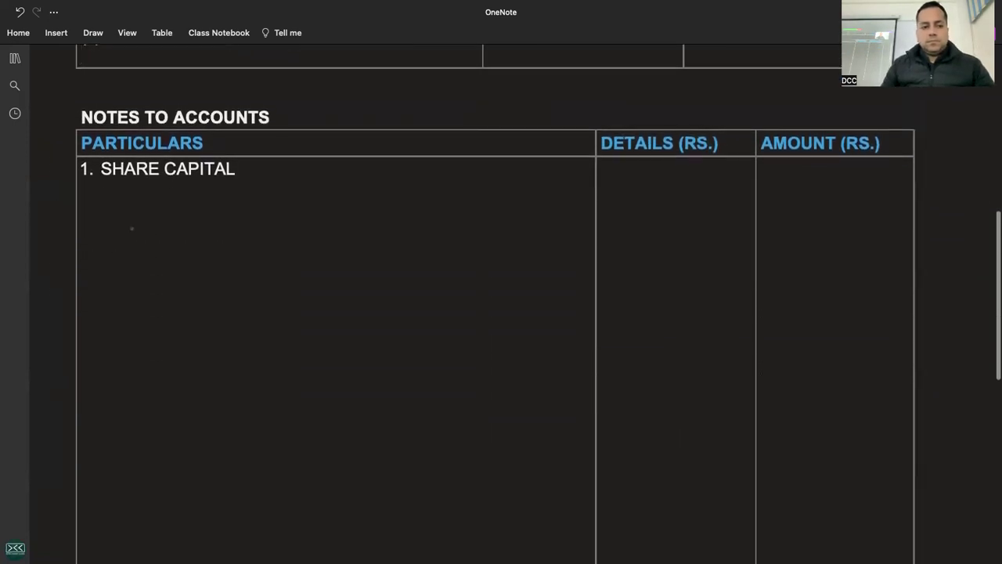
Handwrite the Authorised Sh Capital heading and the line 1,50,000 Sh of ₹10 each.
{"action": "mouse_move", "coordinate": [98, 205]}
{"action": "left_mouse_down"}
{"action": "mouse_move", "coordinate": [106, 222]}
{"action": "mouse_move", "coordinate": [203, 219]}
{"action": "mouse_move", "coordinate": [217, 205]}
{"action": "mouse_move", "coordinate": [269, 222]}
{"action": "mouse_move", "coordinate": [358, 215]}
{"action": "mouse_move", "coordinate": [344, 213]}
{"action": "left_mouse_up"}
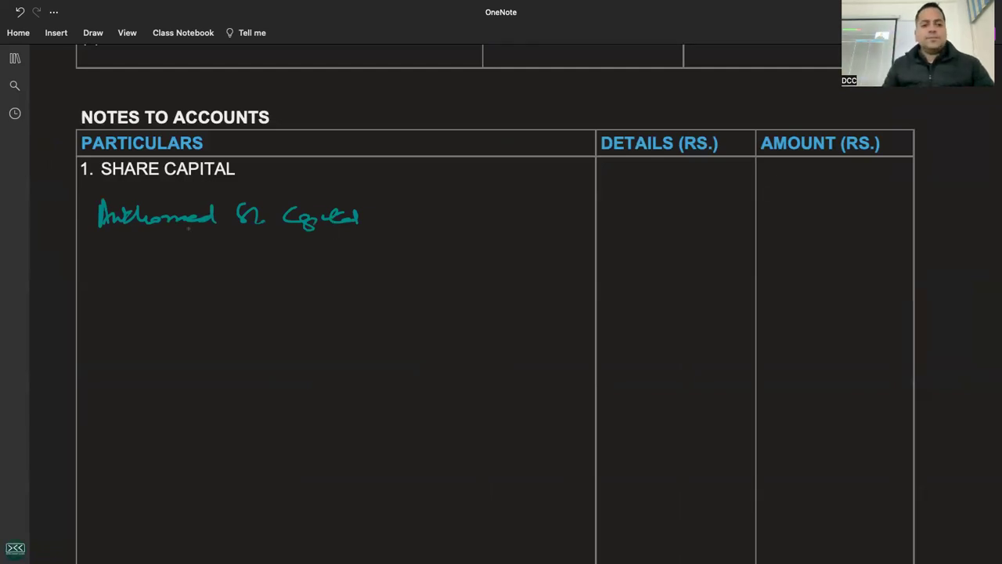
{"action": "left_click_drag", "start_coordinate": [177, 232], "coordinate": [217, 232]}
{"action": "left_click_drag", "start_coordinate": [132, 252], "coordinate": [134, 273]}
{"action": "left_click_drag", "start_coordinate": [139, 268], "coordinate": [136, 277]}
{"action": "mouse_move", "coordinate": [161, 259]}
{"action": "left_mouse_down"}
{"action": "mouse_move", "coordinate": [152, 271]}
{"action": "mouse_move", "coordinate": [173, 261]}
{"action": "left_mouse_up"}
{"action": "left_click", "coordinate": [191, 267]}
{"action": "left_click_drag", "start_coordinate": [177, 260], "coordinate": [230, 267]}
{"action": "mouse_move", "coordinate": [256, 258]}
{"action": "left_mouse_down"}
{"action": "mouse_move", "coordinate": [249, 270]}
{"action": "mouse_move", "coordinate": [276, 268]}
{"action": "left_mouse_up"}
{"action": "left_click_drag", "start_coordinate": [304, 262], "coordinate": [319, 275]}
{"action": "left_click_drag", "start_coordinate": [333, 266], "coordinate": [376, 274]}
{"action": "left_click_drag", "start_coordinate": [390, 266], "coordinate": [478, 271]}
Write 15,00,000 in the Amount column and double-underline it.
{"action": "left_click_drag", "start_coordinate": [774, 258], "coordinate": [774, 275]}
{"action": "mouse_move", "coordinate": [789, 261]}
{"action": "left_mouse_down"}
{"action": "mouse_move", "coordinate": [783, 275]}
{"action": "mouse_move", "coordinate": [835, 272]}
{"action": "left_mouse_up"}
{"action": "left_click_drag", "start_coordinate": [843, 274], "coordinate": [877, 274]}
{"action": "mouse_move", "coordinate": [801, 292]}
{"action": "left_mouse_down"}
{"action": "mouse_move", "coordinate": [854, 290]}
{"action": "mouse_move", "coordinate": [845, 294]}
{"action": "left_mouse_up"}
Write the Issued Sh Capital heading and the line Issued to the vendors.
{"action": "mouse_move", "coordinate": [90, 330]}
{"action": "left_mouse_down"}
{"action": "mouse_move", "coordinate": [98, 352]}
{"action": "mouse_move", "coordinate": [169, 349]}
{"action": "mouse_move", "coordinate": [194, 334]}
{"action": "mouse_move", "coordinate": [240, 350]}
{"action": "mouse_move", "coordinate": [355, 341]}
{"action": "left_mouse_up"}
{"action": "left_click_drag", "start_coordinate": [166, 364], "coordinate": [324, 363]}
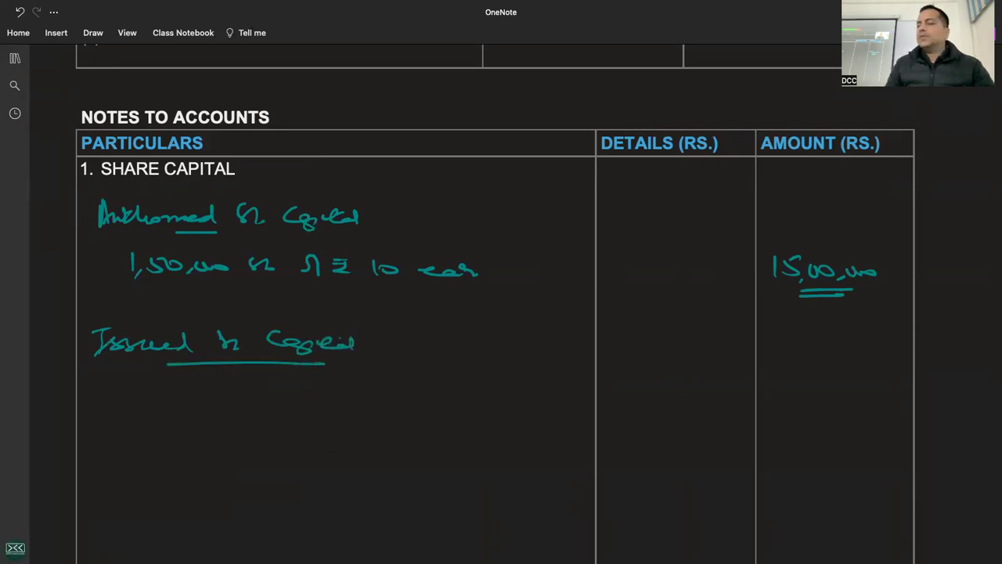
{"action": "scroll", "coordinate": [172, 353], "scroll_direction": "down", "scroll_amount": 3}
{"action": "mouse_move", "coordinate": [102, 322]}
{"action": "left_mouse_down"}
{"action": "mouse_move", "coordinate": [124, 341]}
{"action": "mouse_move", "coordinate": [181, 327]}
{"action": "mouse_move", "coordinate": [210, 338]}
{"action": "left_mouse_up"}
{"action": "mouse_move", "coordinate": [222, 322]}
{"action": "left_mouse_down"}
{"action": "mouse_move", "coordinate": [227, 341]}
{"action": "mouse_move", "coordinate": [243, 337]}
{"action": "left_mouse_up"}
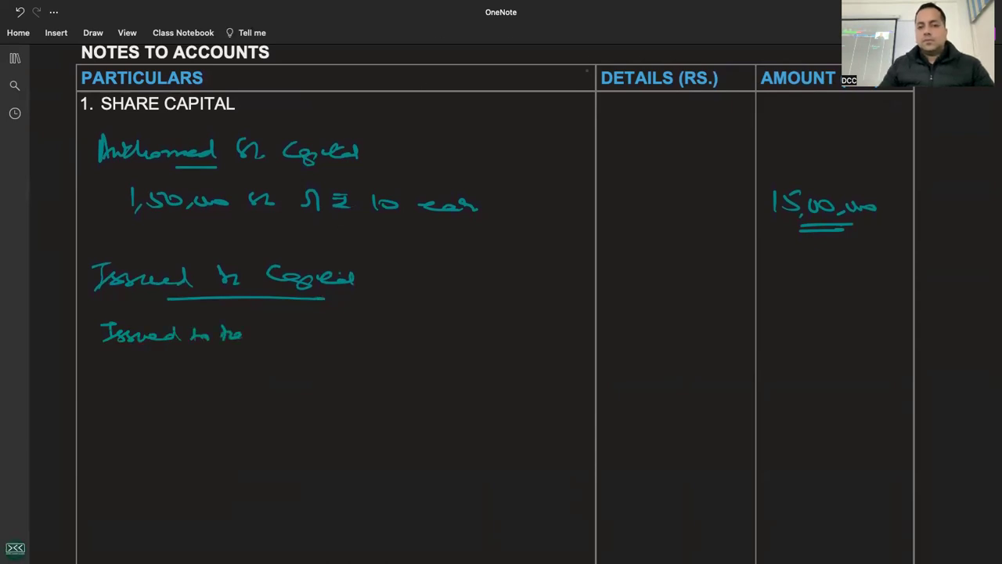
{"action": "mouse_move", "coordinate": [243, 328]}
{"action": "left_mouse_down"}
{"action": "mouse_move", "coordinate": [256, 341]}
{"action": "mouse_move", "coordinate": [288, 329]}
{"action": "mouse_move", "coordinate": [291, 338]}
{"action": "left_mouse_up"}
{"action": "mouse_move", "coordinate": [294, 333]}
{"action": "left_mouse_down"}
{"action": "mouse_move", "coordinate": [311, 337]}
{"action": "mouse_move", "coordinate": [301, 349]}
{"action": "left_mouse_up"}
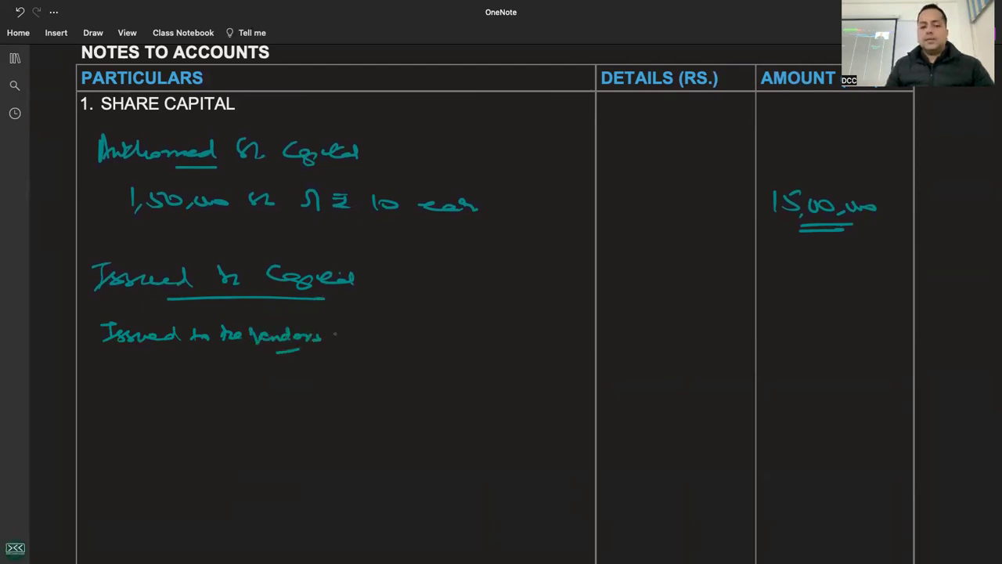
Complete the vendors line with 6,000 shares of ₹10 each and 60,000 in Details.
{"action": "scroll", "coordinate": [501, 314], "scroll_direction": "up", "scroll_amount": 5}
{"action": "scroll", "coordinate": [501, 313], "scroll_direction": "up", "scroll_amount": 2}
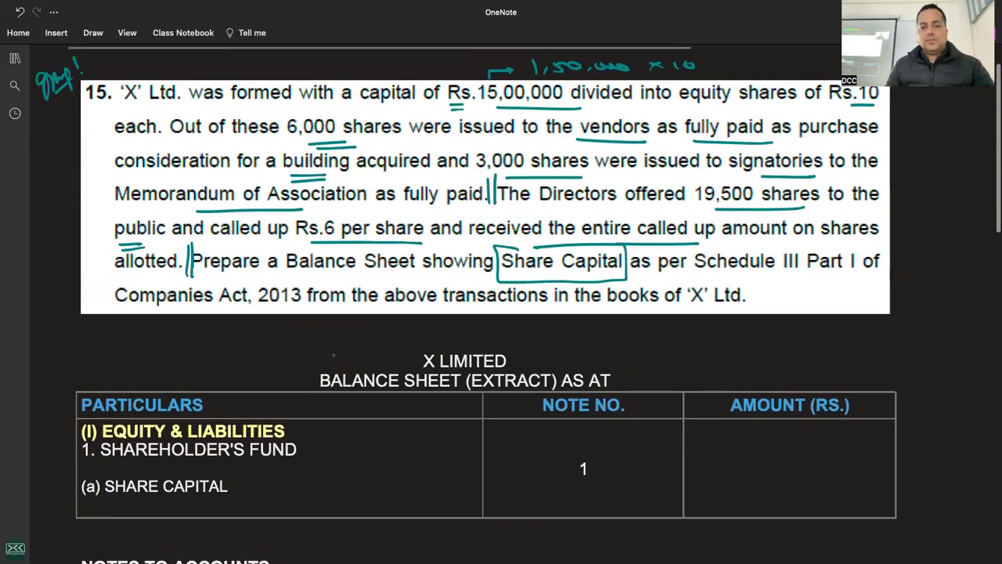
{"action": "scroll", "coordinate": [501, 313], "scroll_direction": "down", "scroll_amount": 4}
{"action": "scroll", "coordinate": [357, 385], "scroll_direction": "down", "scroll_amount": 5}
{"action": "mouse_move", "coordinate": [354, 360]}
{"action": "left_mouse_down"}
{"action": "mouse_move", "coordinate": [364, 384]}
{"action": "mouse_move", "coordinate": [417, 374]}
{"action": "mouse_move", "coordinate": [453, 386]}
{"action": "left_mouse_up"}
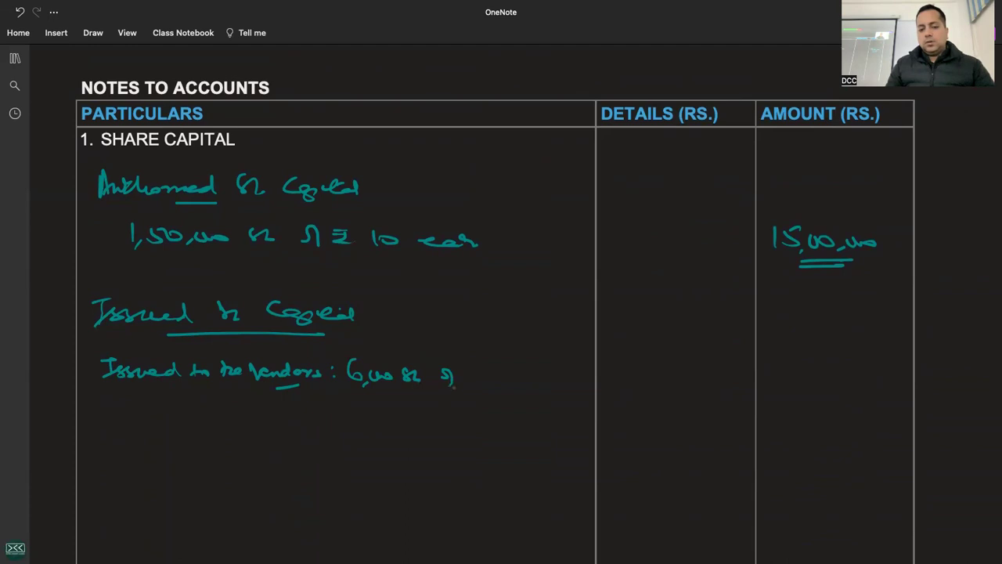
{"action": "left_click_drag", "start_coordinate": [526, 376], "coordinate": [549, 379]}
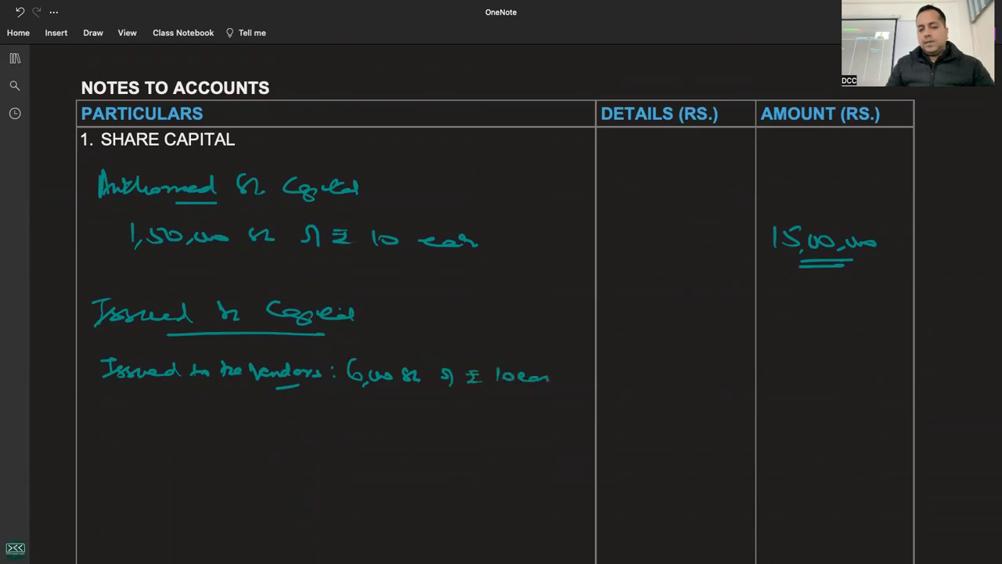
{"action": "left_click_drag", "start_coordinate": [644, 360], "coordinate": [637, 382]}
{"action": "left_click_drag", "start_coordinate": [664, 371], "coordinate": [685, 383]}
{"action": "left_click_drag", "start_coordinate": [690, 372], "coordinate": [716, 378]}
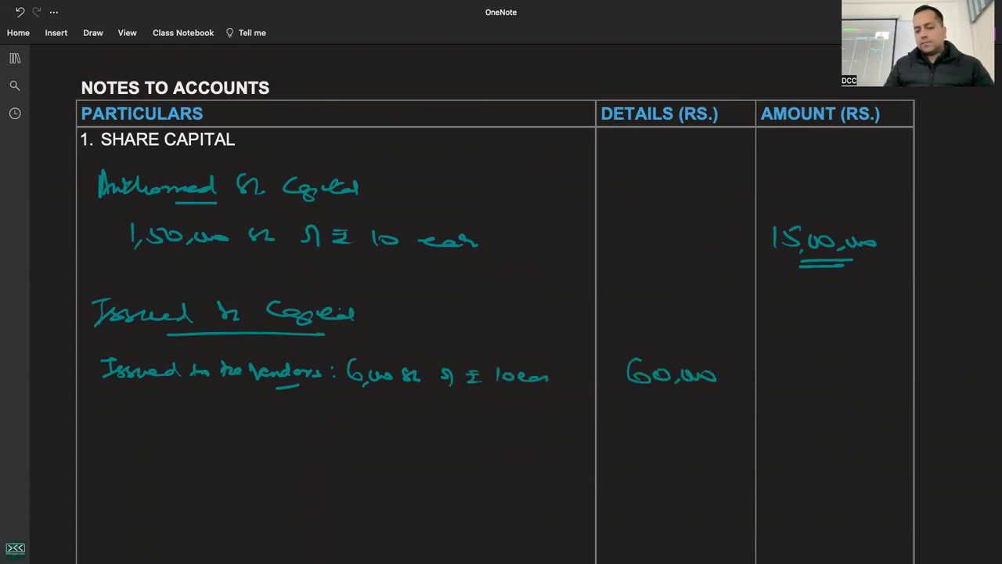
Handwrite Issued to the Promoters, redoing the word Promoters after undoing bad strokes.
{"action": "mouse_move", "coordinate": [106, 417]}
{"action": "left_mouse_down"}
{"action": "mouse_move", "coordinate": [125, 431]}
{"action": "mouse_move", "coordinate": [176, 415]}
{"action": "mouse_move", "coordinate": [227, 425]}
{"action": "left_mouse_up"}
{"action": "left_click_drag", "start_coordinate": [228, 417], "coordinate": [274, 423]}
{"action": "left_click_drag", "start_coordinate": [281, 420], "coordinate": [350, 423]}
{"action": "left_click_drag", "start_coordinate": [295, 433], "coordinate": [329, 429]}
{"action": "scroll", "coordinate": [322, 421], "scroll_direction": "down", "scroll_amount": 2}
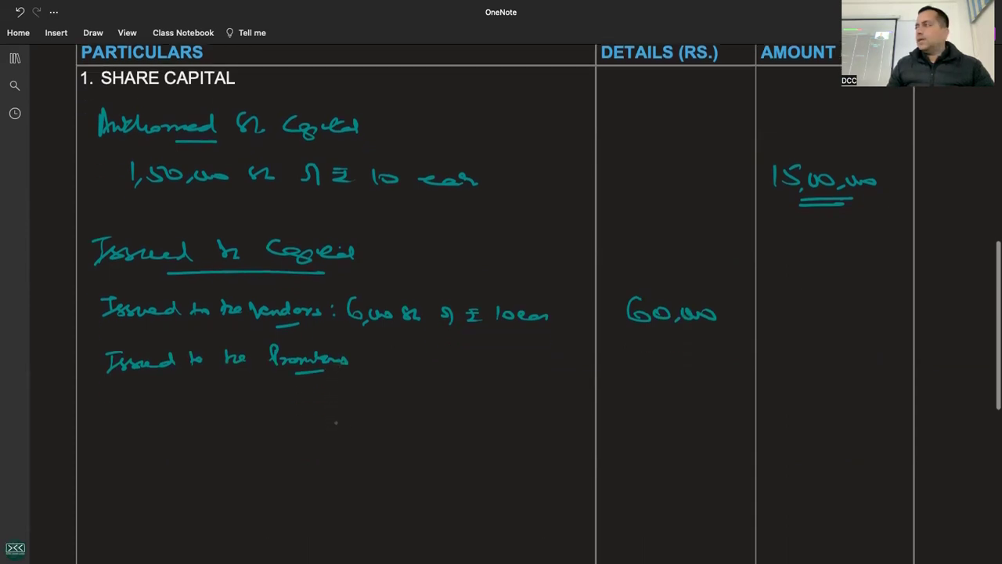
{"action": "key", "text": "ctrl+z"}
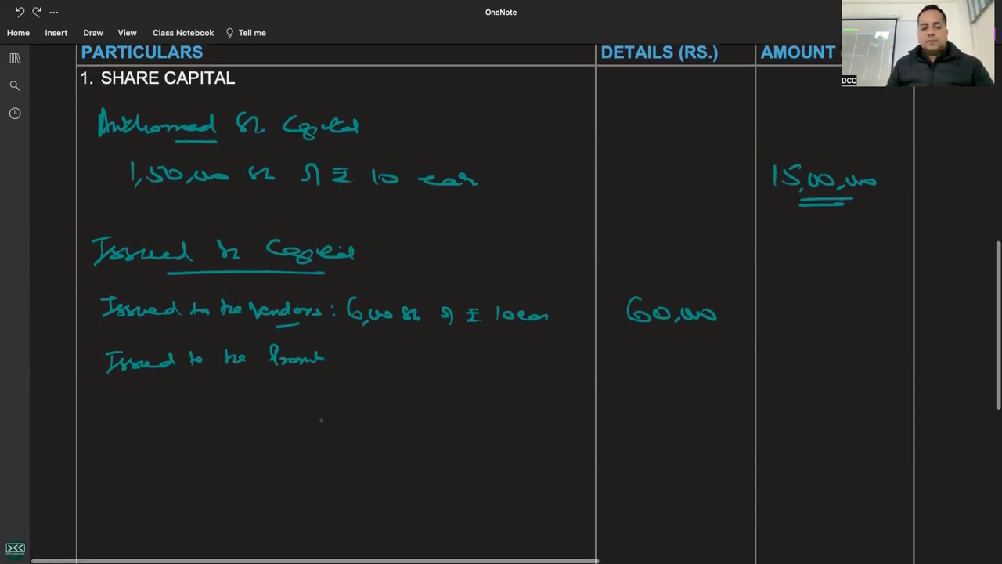
{"action": "key", "text": "ctrl+z"}
{"action": "key", "text": "super+equal"}
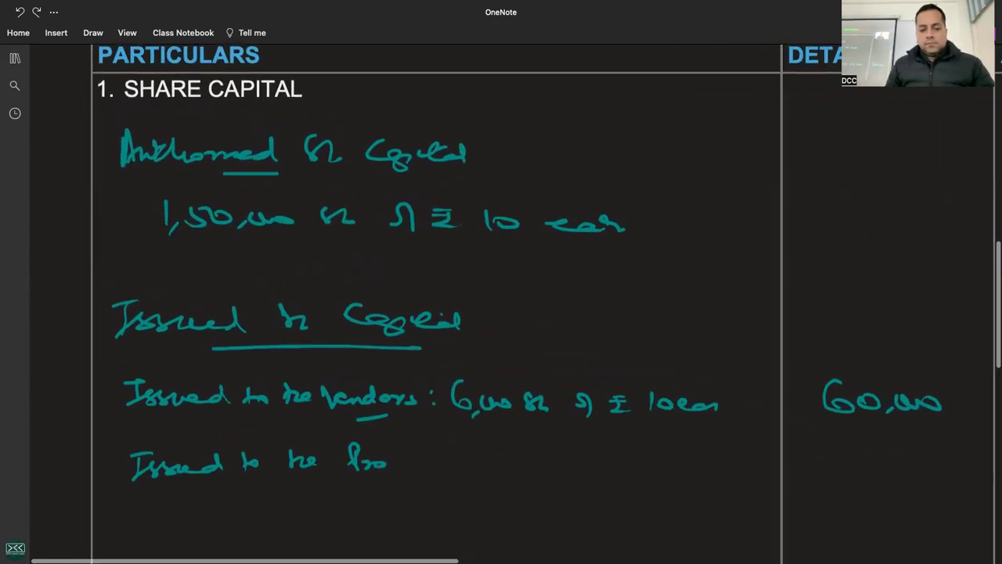
{"action": "left_click_drag", "start_coordinate": [391, 468], "coordinate": [423, 454]}
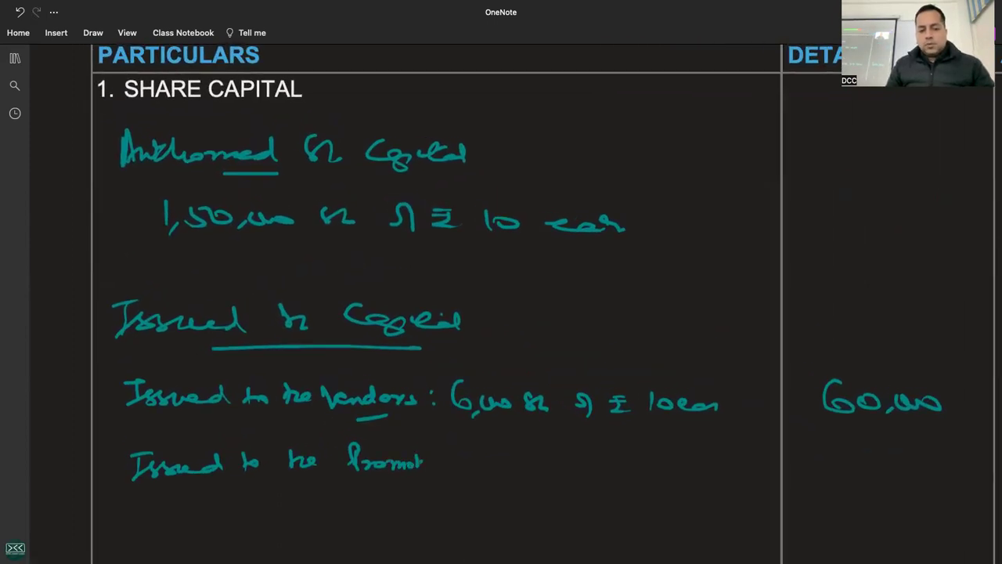
{"action": "key", "text": "super+minus"}
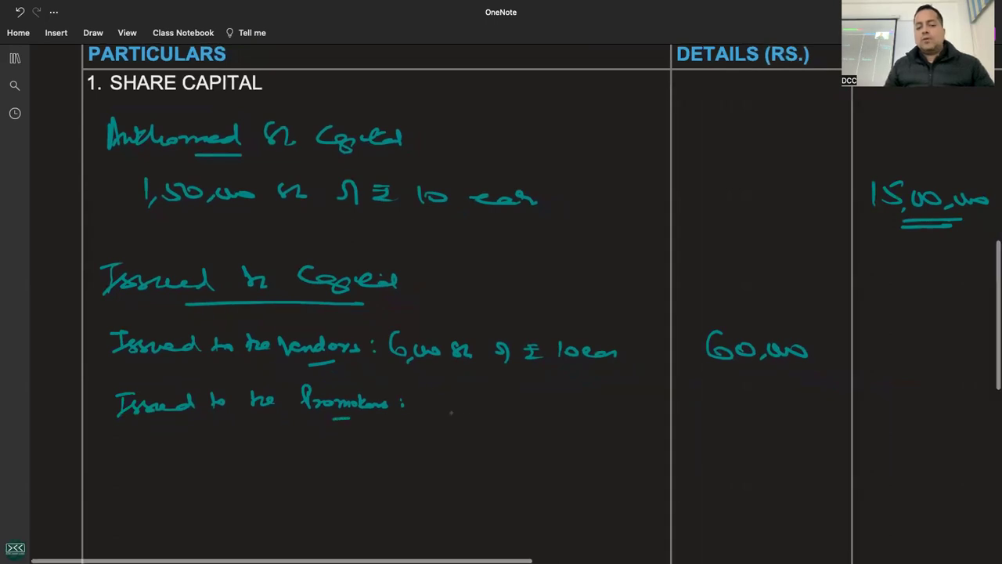
Add 3,000 sh of ₹10 each on the Promoters line with 30,000 in Details.
{"action": "mouse_move", "coordinate": [420, 392]}
{"action": "left_mouse_down"}
{"action": "mouse_move", "coordinate": [436, 396]}
{"action": "mouse_move", "coordinate": [424, 413]}
{"action": "left_mouse_up"}
{"action": "left_click_drag", "start_coordinate": [448, 404], "coordinate": [486, 410]}
{"action": "left_click_drag", "start_coordinate": [489, 402], "coordinate": [511, 411]}
{"action": "mouse_move", "coordinate": [520, 400]}
{"action": "left_mouse_down"}
{"action": "mouse_move", "coordinate": [528, 415]}
{"action": "mouse_move", "coordinate": [561, 415]}
{"action": "left_mouse_up"}
{"action": "key", "text": "super+minus"}
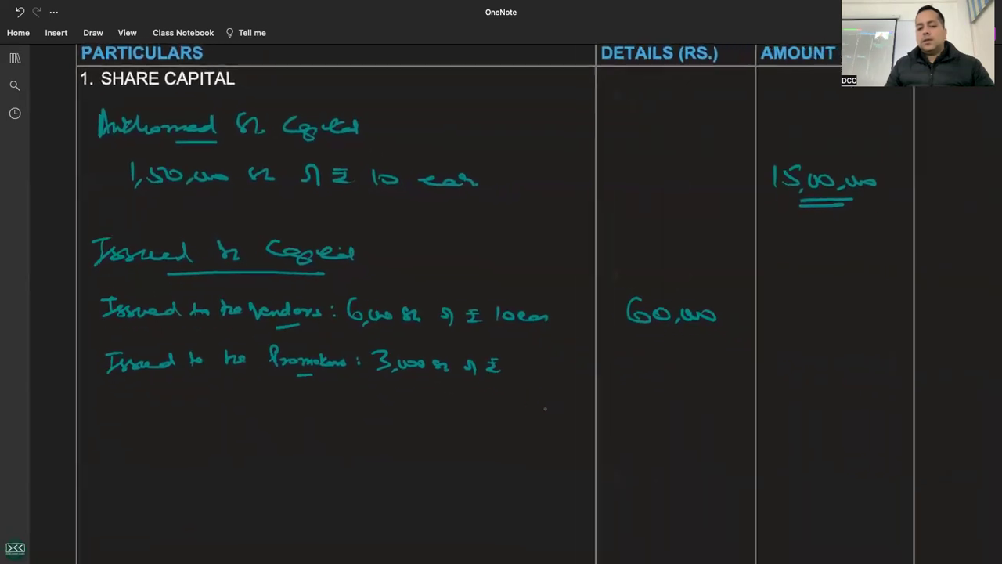
{"action": "left_click_drag", "start_coordinate": [499, 350], "coordinate": [501, 361]}
{"action": "left_click_drag", "start_coordinate": [514, 354], "coordinate": [539, 359]}
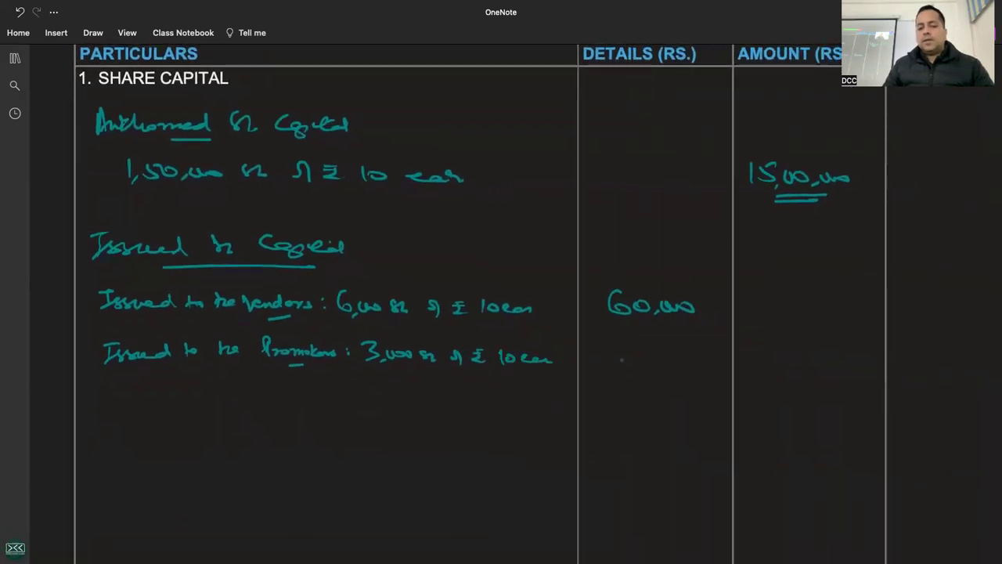
{"action": "left_click_drag", "start_coordinate": [617, 345], "coordinate": [619, 363]}
{"action": "left_click_drag", "start_coordinate": [637, 354], "coordinate": [673, 362]}
{"action": "left_click_drag", "start_coordinate": [677, 354], "coordinate": [696, 362]}
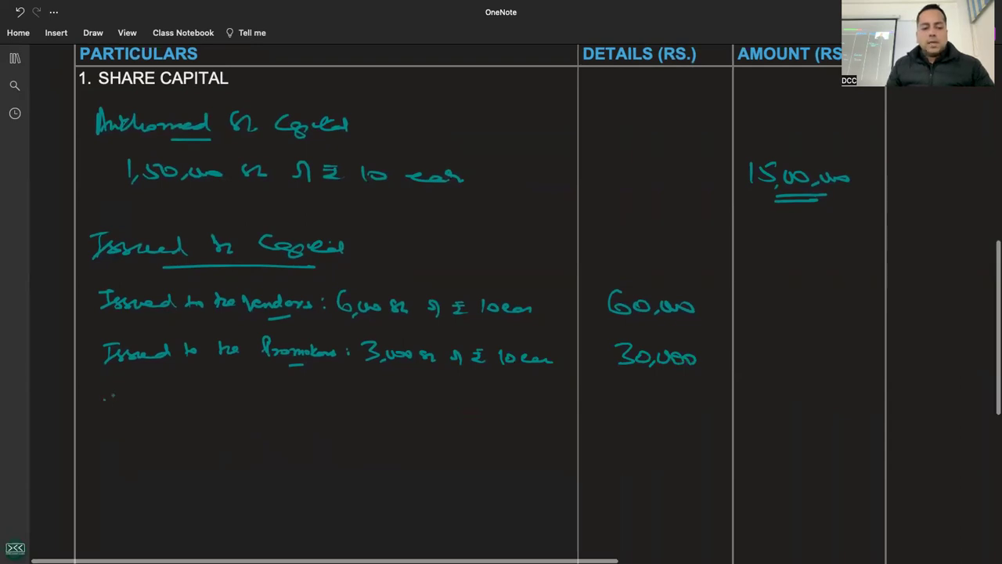
Write the public line, 19,500 shares of ₹10 each at 1,95,000, and underline the Details amounts.
{"action": "mouse_move", "coordinate": [105, 395]}
{"action": "left_mouse_down"}
{"action": "mouse_move", "coordinate": [119, 413]}
{"action": "mouse_move", "coordinate": [173, 397]}
{"action": "left_mouse_up"}
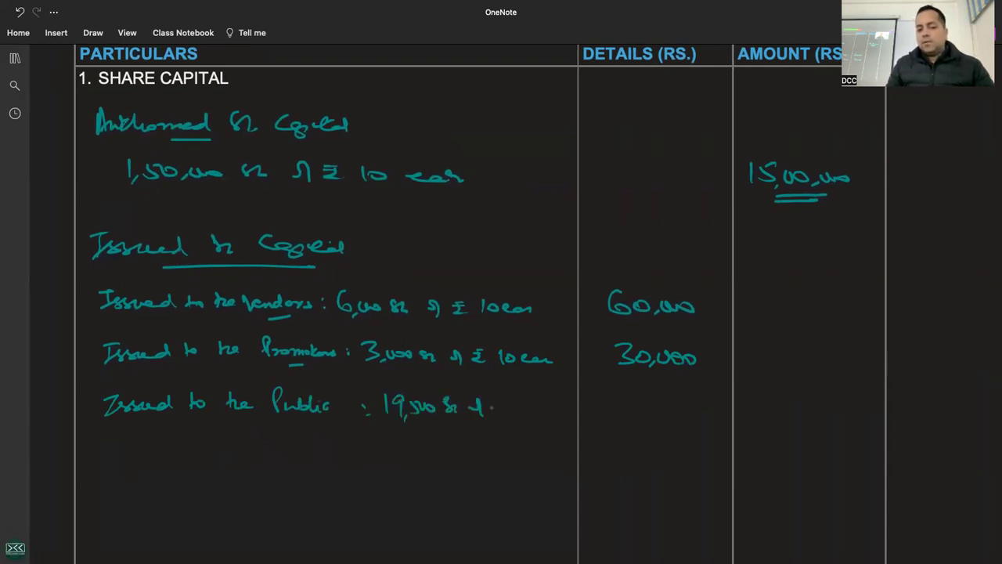
{"action": "left_click_drag", "start_coordinate": [545, 407], "coordinate": [551, 405]}
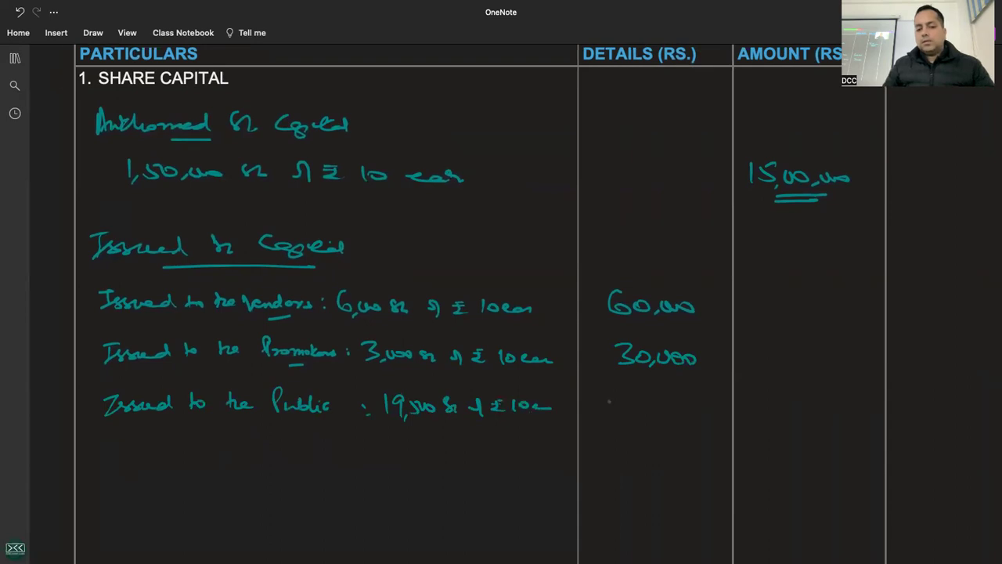
{"action": "left_click_drag", "start_coordinate": [623, 398], "coordinate": [632, 415]}
{"action": "left_click_drag", "start_coordinate": [650, 414], "coordinate": [676, 415]}
{"action": "left_click_drag", "start_coordinate": [676, 407], "coordinate": [696, 415]}
{"action": "left_click_drag", "start_coordinate": [588, 439], "coordinate": [698, 435]}
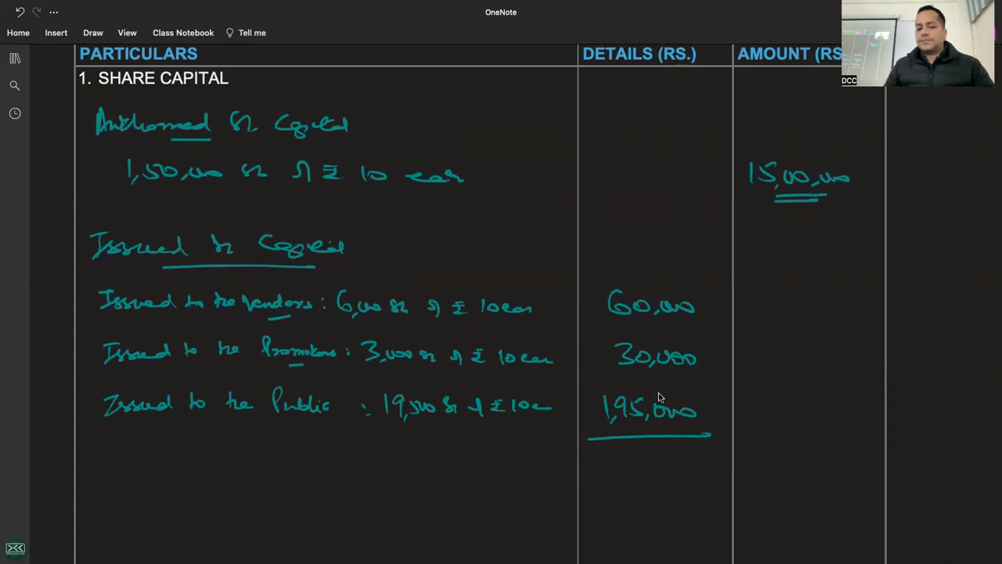
Write the issued total in the Amount column, correct it to 2,85,000, and double-underline it.
{"action": "mouse_move", "coordinate": [754, 413]}
{"action": "left_mouse_down"}
{"action": "mouse_move", "coordinate": [773, 425]}
{"action": "mouse_move", "coordinate": [821, 411]}
{"action": "mouse_move", "coordinate": [865, 423]}
{"action": "left_mouse_up"}
{"action": "left_click_drag", "start_coordinate": [763, 443], "coordinate": [849, 440]}
{"action": "left_click_drag", "start_coordinate": [764, 449], "coordinate": [829, 446]}
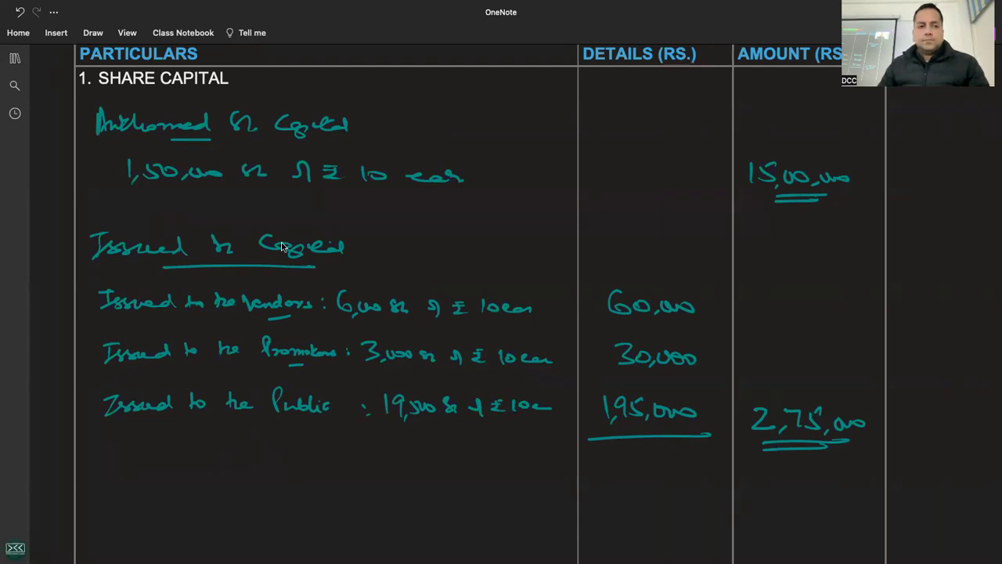
{"action": "left_click_drag", "start_coordinate": [846, 441], "coordinate": [764, 443]}
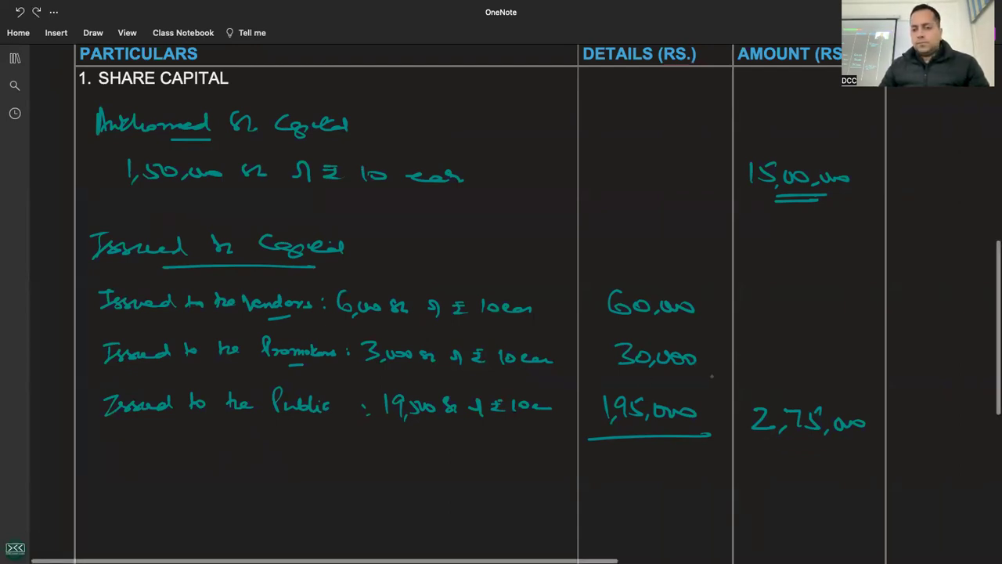
{"action": "mouse_move", "coordinate": [862, 422]}
{"action": "left_mouse_down"}
{"action": "mouse_move", "coordinate": [786, 428]}
{"action": "mouse_move", "coordinate": [818, 423]}
{"action": "mouse_move", "coordinate": [832, 404]}
{"action": "left_mouse_up"}
{"action": "left_click_drag", "start_coordinate": [831, 423], "coordinate": [848, 441]}
{"action": "left_click_drag", "start_coordinate": [771, 452], "coordinate": [833, 448]}
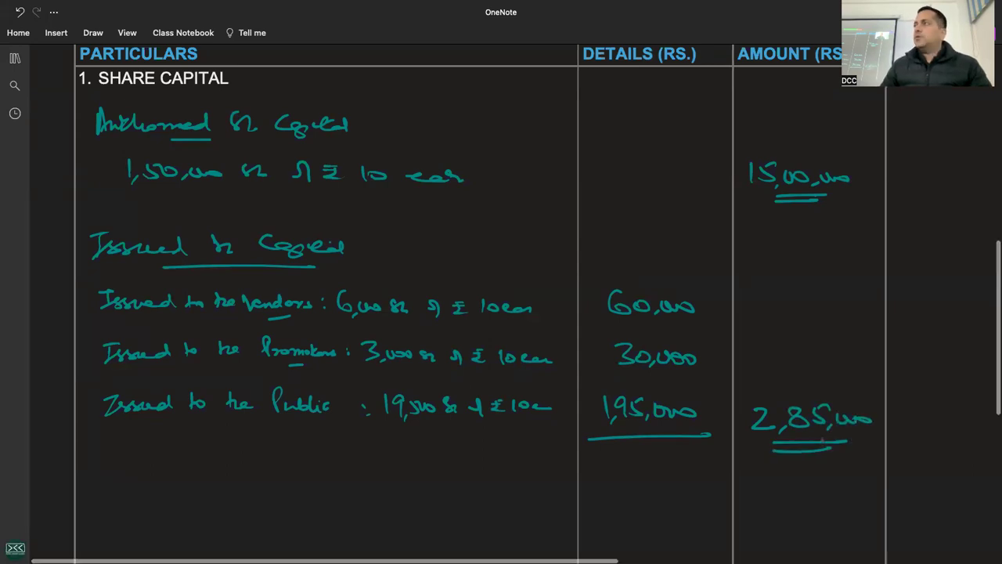
{"action": "key", "text": "super+minus"}
Handwrite the Subscribed Sh. Capital heading below the issued capital.
{"action": "left_click", "coordinate": [384, 460]}
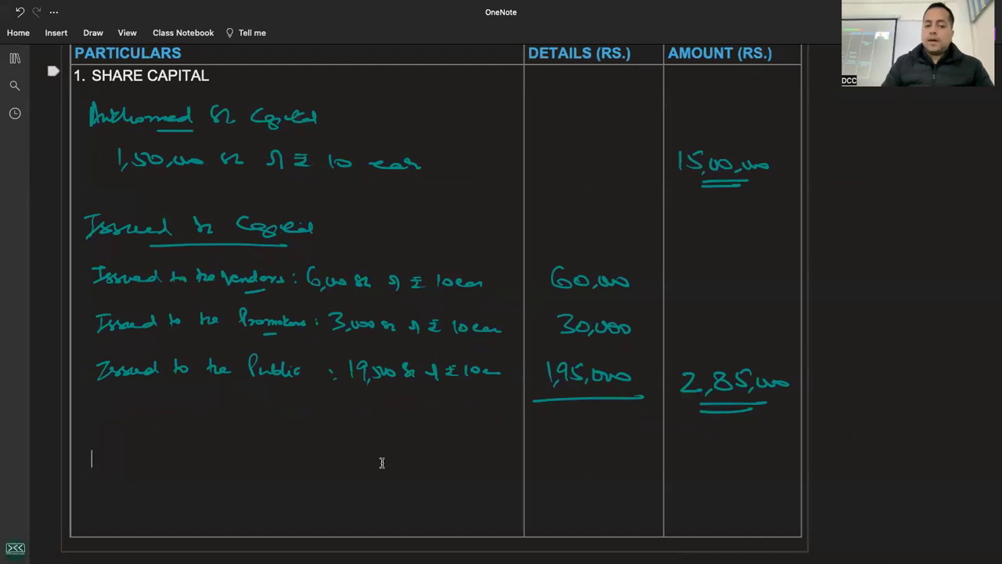
{"action": "scroll", "coordinate": [92, 458], "scroll_direction": "down", "scroll_amount": 1}
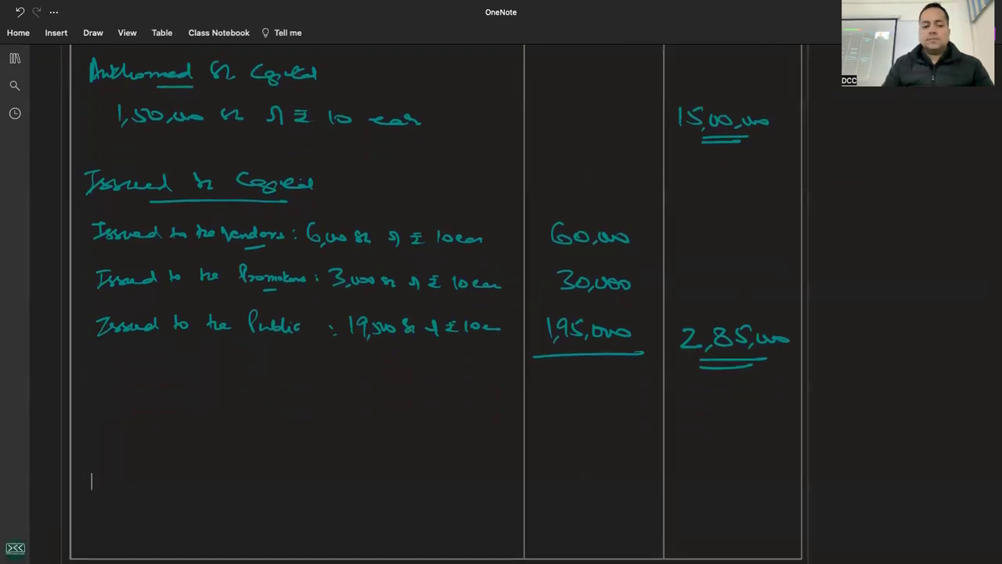
{"action": "scroll", "coordinate": [91, 458], "scroll_direction": "down", "scroll_amount": 1}
{"action": "scroll", "coordinate": [155, 331], "scroll_direction": "down", "scroll_amount": 1}
{"action": "key", "text": "super+plus"}
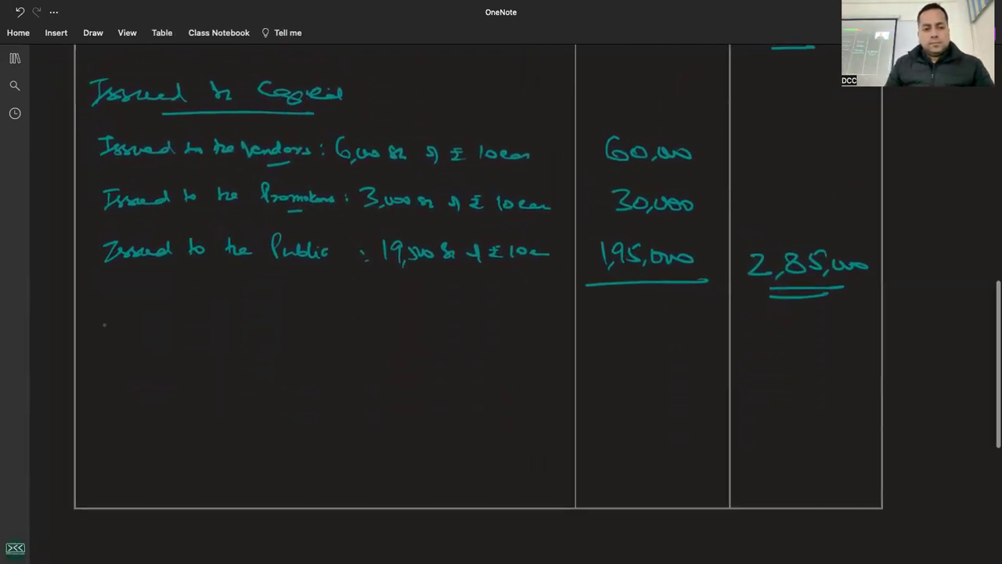
{"action": "left_click_drag", "start_coordinate": [116, 326], "coordinate": [90, 346]}
{"action": "mouse_move", "coordinate": [127, 336]}
{"action": "left_mouse_down"}
{"action": "mouse_move", "coordinate": [182, 344]}
{"action": "mouse_move", "coordinate": [232, 332]}
{"action": "mouse_move", "coordinate": [261, 352]}
{"action": "mouse_move", "coordinate": [291, 352]}
{"action": "left_mouse_up"}
{"action": "mouse_move", "coordinate": [323, 337]}
{"action": "left_mouse_down"}
{"action": "mouse_move", "coordinate": [309, 349]}
{"action": "mouse_move", "coordinate": [353, 357]}
{"action": "left_mouse_up"}
{"action": "left_click_drag", "start_coordinate": [360, 342], "coordinate": [396, 345]}
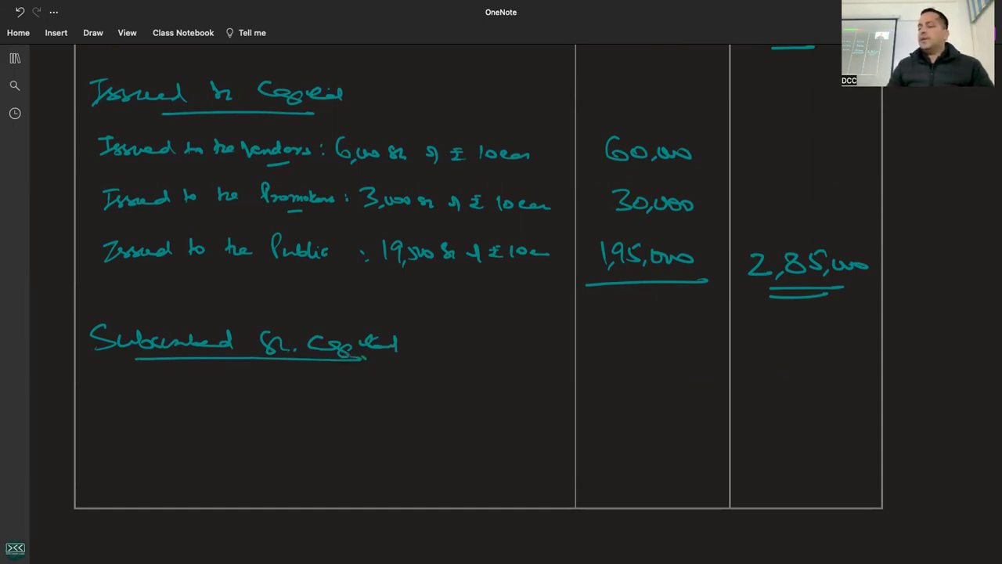
Write (a) Subscribed & Fully Paid up and add empty lines to enlarge the cell.
{"action": "mouse_move", "coordinate": [107, 381]}
{"action": "left_mouse_down"}
{"action": "mouse_move", "coordinate": [145, 379]}
{"action": "mouse_move", "coordinate": [188, 398]}
{"action": "mouse_move", "coordinate": [296, 397]}
{"action": "mouse_move", "coordinate": [365, 381]}
{"action": "mouse_move", "coordinate": [368, 404]}
{"action": "left_mouse_up"}
{"action": "mouse_move", "coordinate": [395, 386]}
{"action": "left_mouse_down"}
{"action": "mouse_move", "coordinate": [396, 398]}
{"action": "mouse_move", "coordinate": [398, 388]}
{"action": "left_mouse_up"}
{"action": "left_click_drag", "start_coordinate": [400, 390], "coordinate": [427, 396]}
{"action": "mouse_move", "coordinate": [429, 381]}
{"action": "left_mouse_down"}
{"action": "mouse_move", "coordinate": [432, 398]}
{"action": "mouse_move", "coordinate": [464, 392]}
{"action": "left_mouse_up"}
{"action": "left_click", "coordinate": [256, 450]}
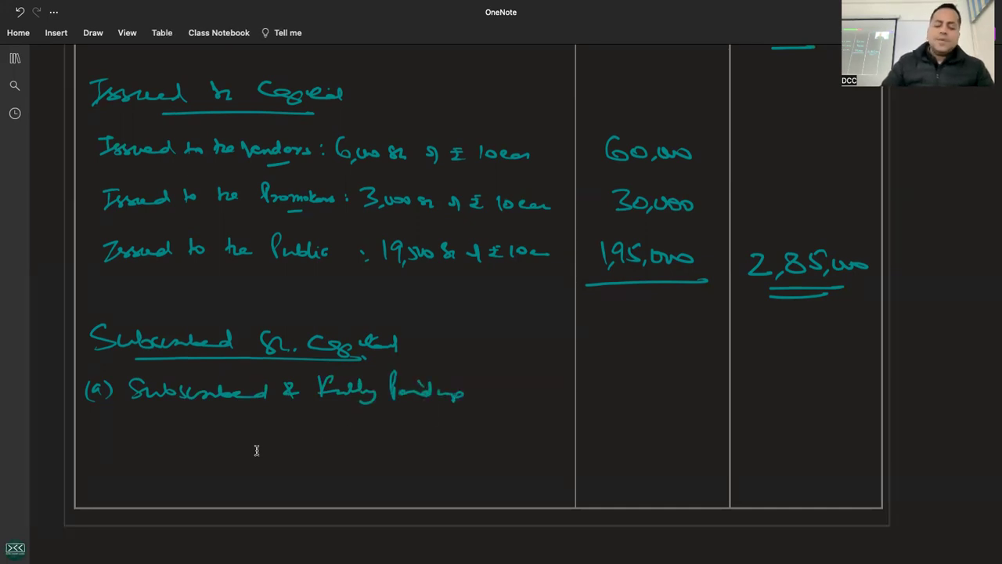
{"action": "key", "text": "Return"}
{"action": "key", "text": "Return"}
{"action": "key", "text": "Return"}
{"action": "key", "text": "Return"}
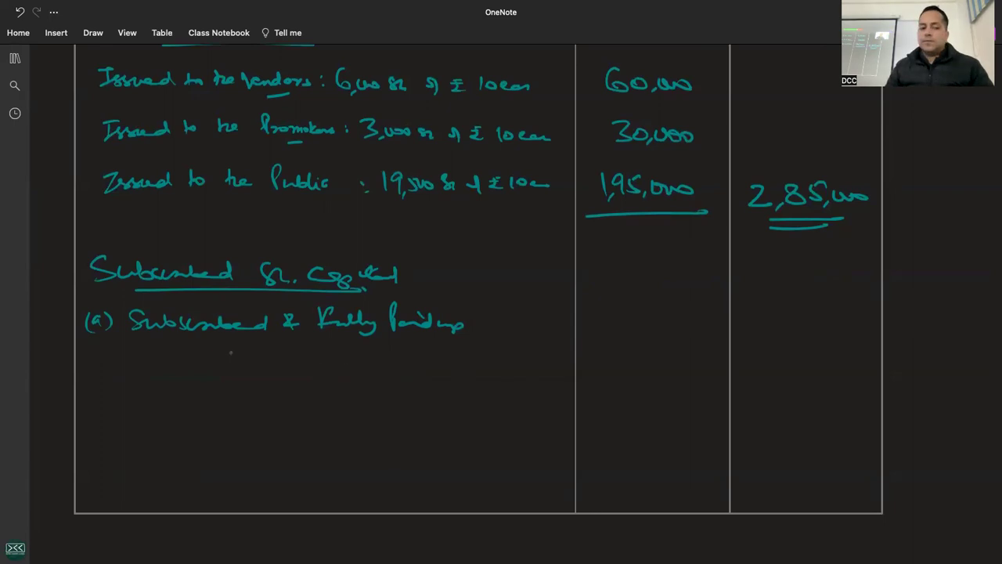
Under line (a), write 9,000 sh of ₹10 each with 90,000 in Details.
{"action": "left_click_drag", "start_coordinate": [224, 339], "coordinate": [254, 340]}
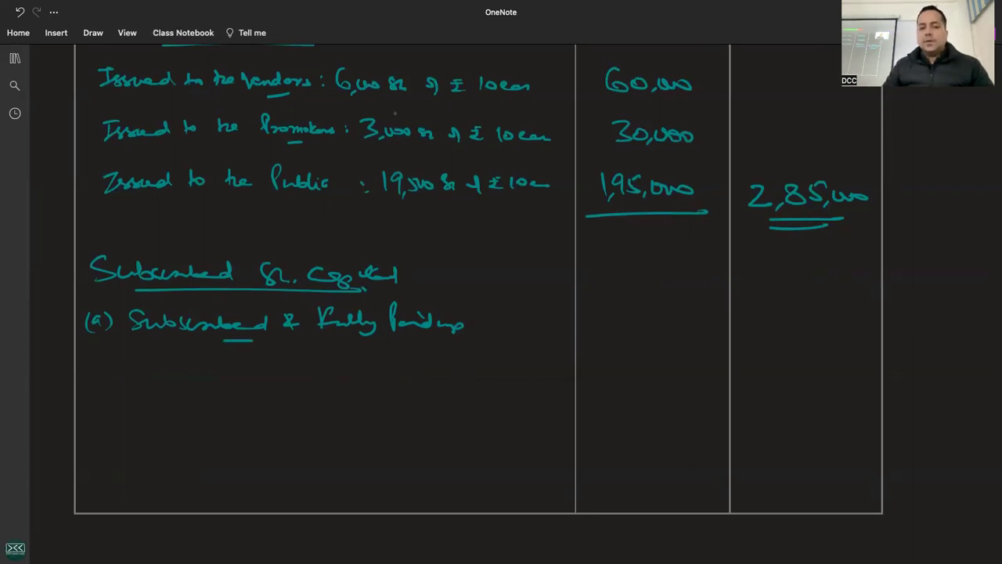
{"action": "left_click_drag", "start_coordinate": [160, 359], "coordinate": [160, 381]}
{"action": "mouse_move", "coordinate": [167, 376]}
{"action": "left_mouse_down"}
{"action": "mouse_move", "coordinate": [163, 386]}
{"action": "mouse_move", "coordinate": [197, 369]}
{"action": "mouse_move", "coordinate": [353, 382]}
{"action": "left_mouse_up"}
{"action": "left_click_drag", "start_coordinate": [362, 373], "coordinate": [374, 368]}
{"action": "left_click_drag", "start_coordinate": [379, 374], "coordinate": [432, 376]}
{"action": "mouse_move", "coordinate": [616, 352]}
{"action": "left_mouse_down"}
{"action": "mouse_move", "coordinate": [601, 359]}
{"action": "mouse_move", "coordinate": [652, 370]}
{"action": "mouse_move", "coordinate": [694, 362]}
{"action": "left_mouse_up"}
Write line (b) Subscribed but not fully paid up, underlining 'not'.
{"action": "left_click_drag", "start_coordinate": [87, 410], "coordinate": [86, 426]}
{"action": "left_click_drag", "start_coordinate": [94, 409], "coordinate": [100, 423]}
{"action": "mouse_move", "coordinate": [105, 413]}
{"action": "left_mouse_down"}
{"action": "mouse_move", "coordinate": [107, 426]}
{"action": "mouse_move", "coordinate": [156, 426]}
{"action": "left_mouse_up"}
{"action": "mouse_move", "coordinate": [162, 412]}
{"action": "left_mouse_down"}
{"action": "mouse_move", "coordinate": [266, 425]}
{"action": "mouse_move", "coordinate": [266, 409]}
{"action": "mouse_move", "coordinate": [334, 434]}
{"action": "mouse_move", "coordinate": [373, 432]}
{"action": "mouse_move", "coordinate": [395, 416]}
{"action": "mouse_move", "coordinate": [395, 432]}
{"action": "left_mouse_up"}
{"action": "mouse_move", "coordinate": [421, 410]}
{"action": "left_mouse_down"}
{"action": "mouse_move", "coordinate": [425, 440]}
{"action": "mouse_move", "coordinate": [446, 425]}
{"action": "left_mouse_up"}
{"action": "mouse_move", "coordinate": [443, 431]}
{"action": "left_mouse_down"}
{"action": "mouse_move", "coordinate": [459, 409]}
{"action": "mouse_move", "coordinate": [475, 429]}
{"action": "left_mouse_up"}
{"action": "mouse_move", "coordinate": [466, 429]}
{"action": "left_mouse_down"}
{"action": "mouse_move", "coordinate": [477, 448]}
{"action": "mouse_move", "coordinate": [500, 423]}
{"action": "left_mouse_up"}
{"action": "left_click_drag", "start_coordinate": [495, 433], "coordinate": [559, 444]}
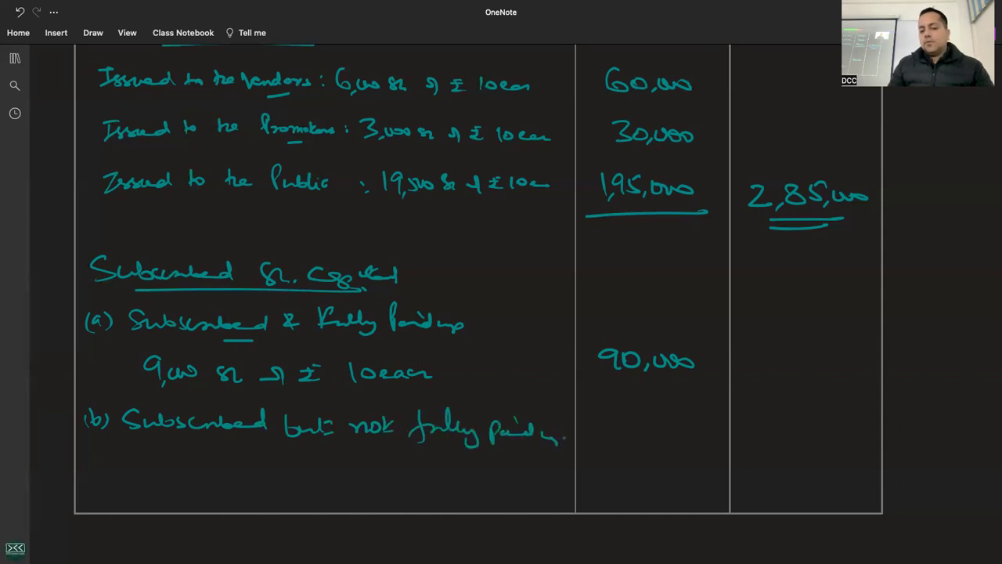
{"action": "left_click_drag", "start_coordinate": [342, 446], "coordinate": [420, 443]}
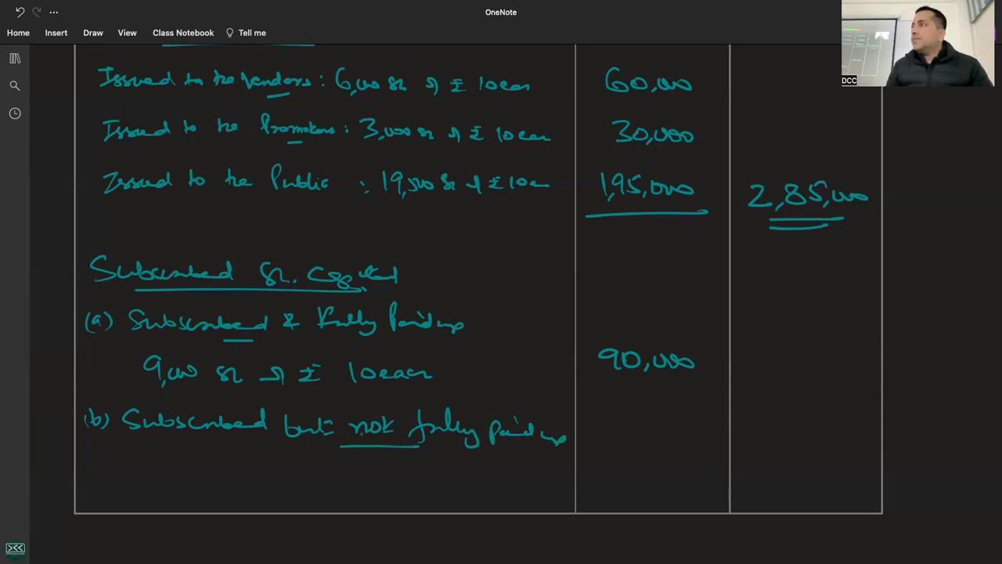
Tick the 'Rs.6 per share' detail in the question with the pen.
{"action": "scroll", "coordinate": [358, 249], "scroll_direction": "up", "scroll_amount": 5}
{"action": "scroll", "coordinate": [358, 249], "scroll_direction": "up", "scroll_amount": 5}
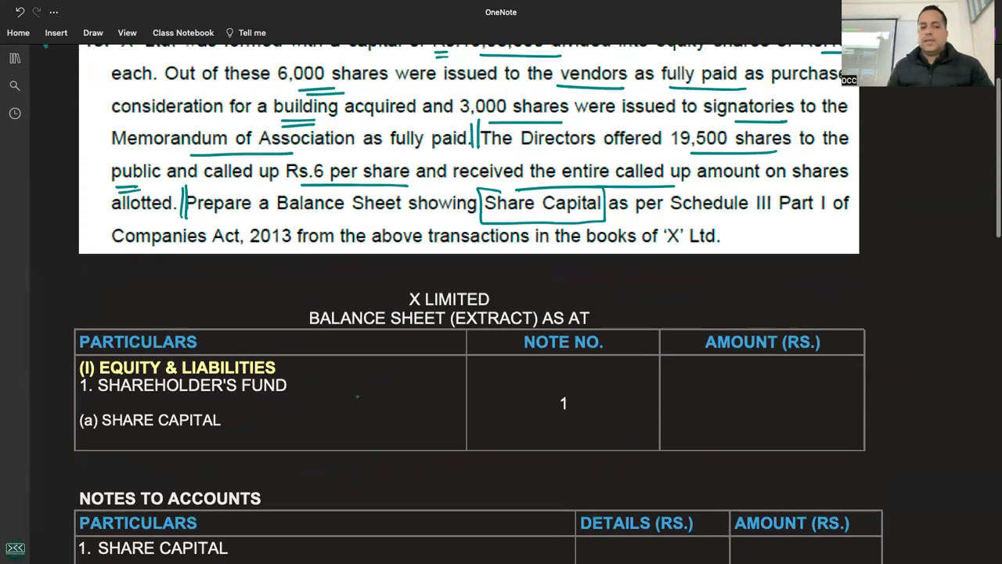
{"action": "scroll", "coordinate": [358, 249], "scroll_direction": "up", "scroll_amount": 2}
{"action": "left_click_drag", "start_coordinate": [357, 234], "coordinate": [369, 230]}
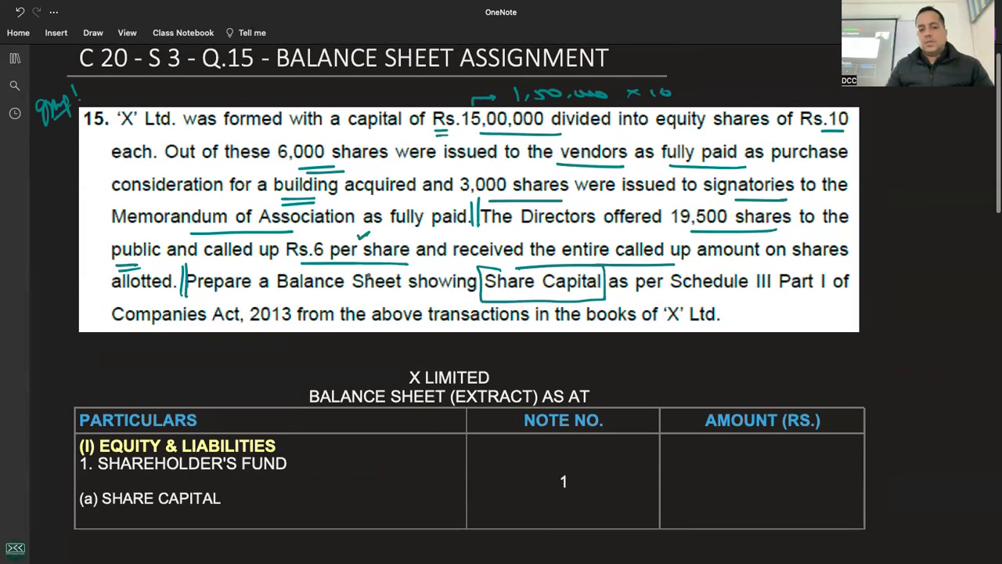
Handwrite '(19,500' as the share count beneath line (b).
{"action": "scroll", "coordinate": [368, 279], "scroll_direction": "down", "scroll_amount": 1}
{"action": "scroll", "coordinate": [157, 341], "scroll_direction": "down", "scroll_amount": 5}
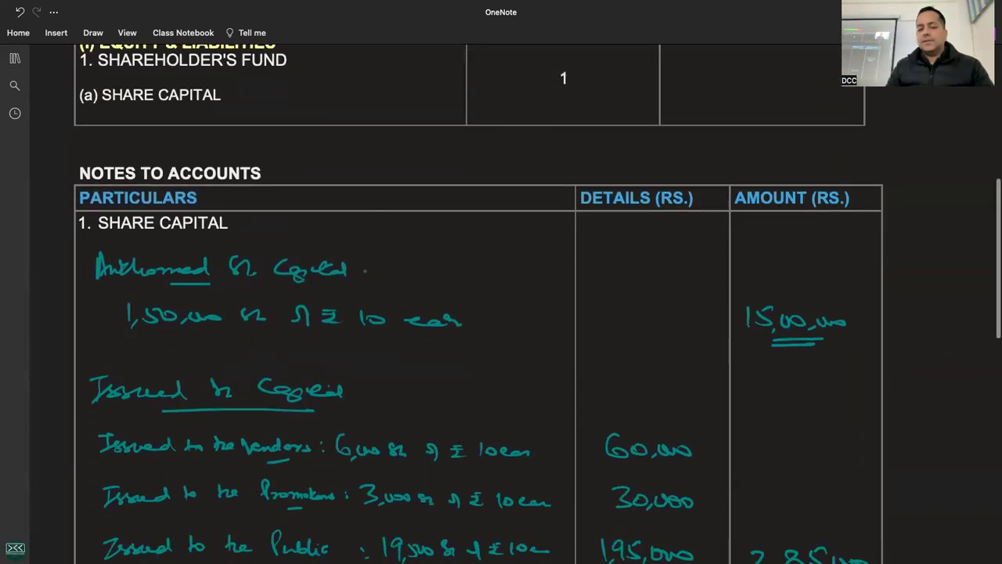
{"action": "scroll", "coordinate": [157, 341], "scroll_direction": "down", "scroll_amount": 5}
{"action": "scroll", "coordinate": [157, 341], "scroll_direction": "down", "scroll_amount": 1}
{"action": "left_click_drag", "start_coordinate": [138, 353], "coordinate": [135, 375]}
{"action": "mouse_move", "coordinate": [144, 357]}
{"action": "left_mouse_down"}
{"action": "mouse_move", "coordinate": [155, 369]}
{"action": "mouse_move", "coordinate": [211, 360]}
{"action": "left_mouse_up"}
Extend the cell and handwrite 'Sh of ₹10 each, 6 called up' after 19,500.
{"action": "key", "text": "Return"}
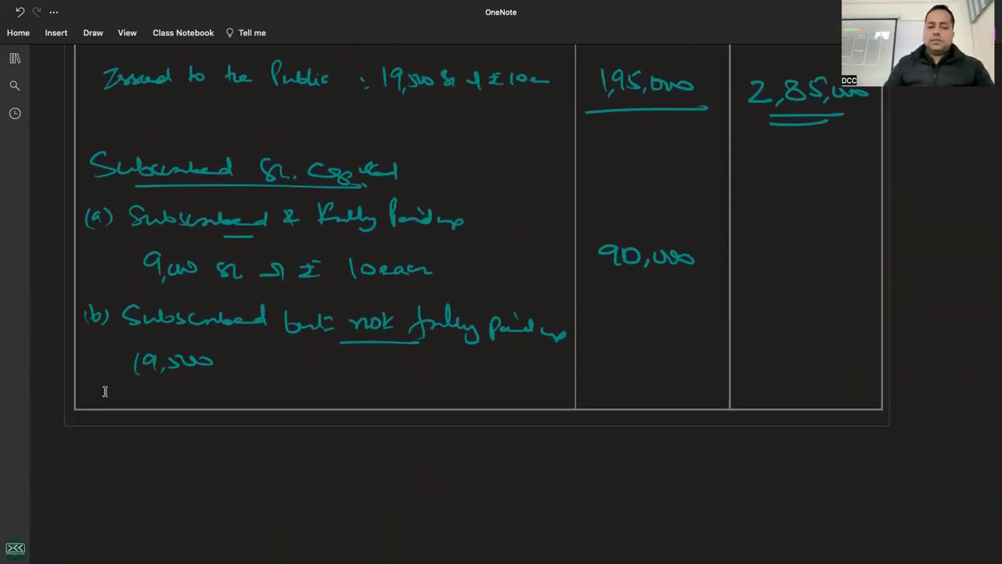
{"action": "key", "text": "Return"}
{"action": "key", "text": "Return"}
{"action": "key", "text": "Return"}
{"action": "key", "text": "Return"}
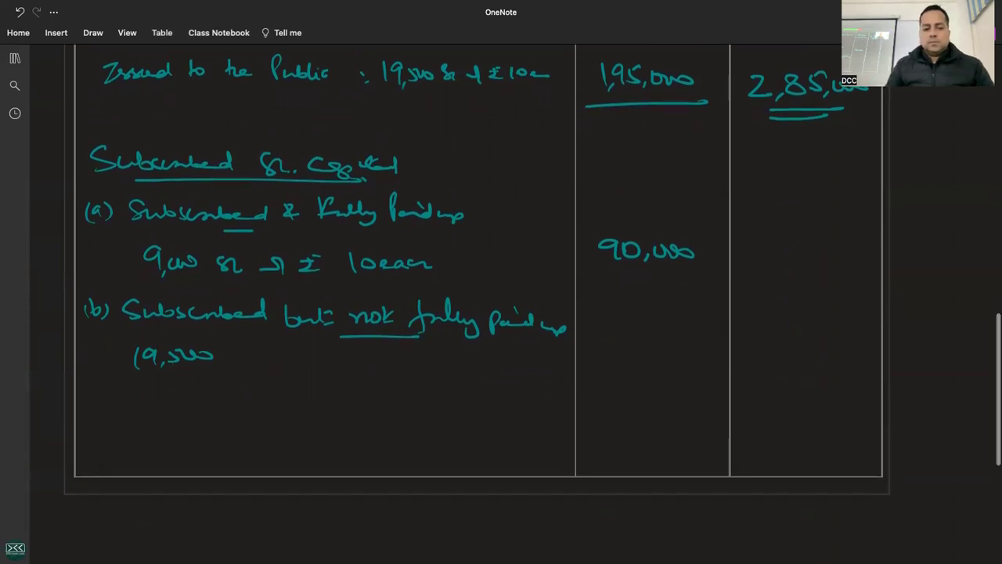
{"action": "mouse_move", "coordinate": [231, 354]}
{"action": "left_mouse_down"}
{"action": "mouse_move", "coordinate": [240, 365]}
{"action": "mouse_move", "coordinate": [304, 379]}
{"action": "mouse_move", "coordinate": [335, 361]}
{"action": "left_mouse_up"}
{"action": "mouse_move", "coordinate": [362, 350]}
{"action": "left_mouse_down"}
{"action": "mouse_move", "coordinate": [364, 368]}
{"action": "mouse_move", "coordinate": [374, 356]}
{"action": "mouse_move", "coordinate": [427, 363]}
{"action": "left_mouse_up"}
{"action": "mouse_move", "coordinate": [268, 382]}
{"action": "left_mouse_down"}
{"action": "mouse_move", "coordinate": [264, 399]}
{"action": "mouse_move", "coordinate": [393, 403]}
{"action": "left_mouse_up"}
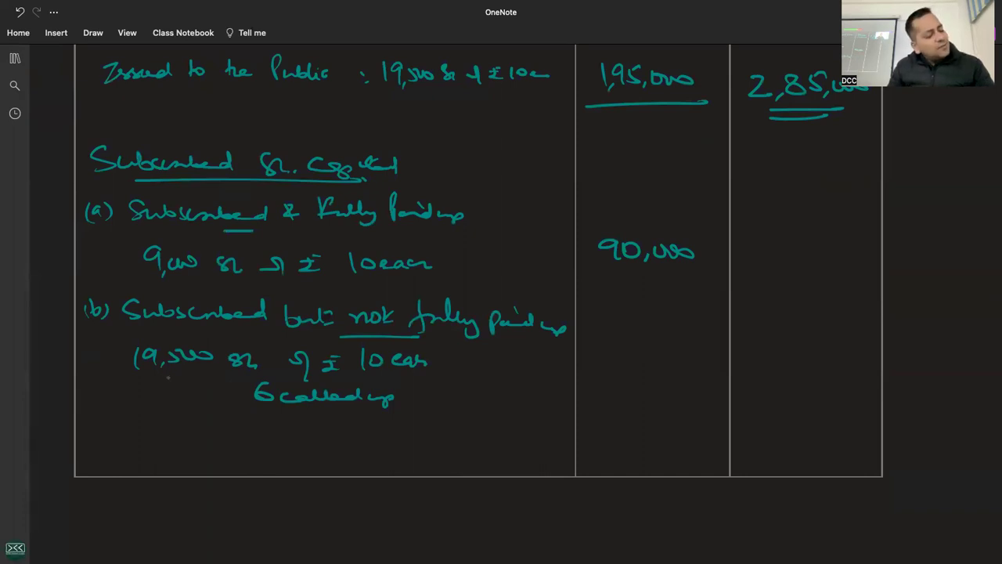
Write 1,17,000 in the details column and underline it.
{"action": "mouse_move", "coordinate": [595, 352]}
{"action": "left_mouse_down"}
{"action": "mouse_move", "coordinate": [596, 375]}
{"action": "mouse_move", "coordinate": [633, 382]}
{"action": "left_mouse_up"}
{"action": "left_click_drag", "start_coordinate": [643, 378], "coordinate": [691, 373]}
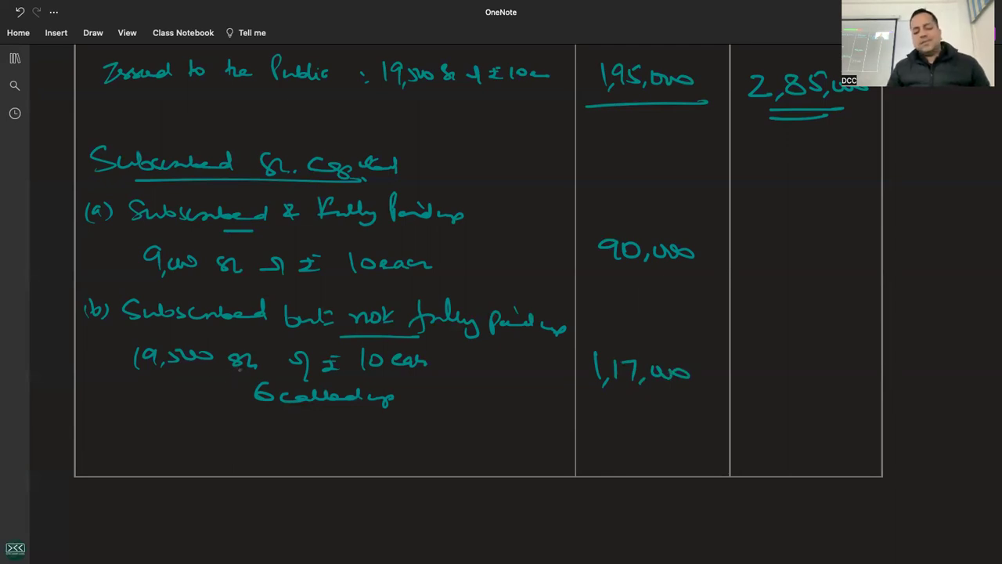
{"action": "key", "text": "Escape"}
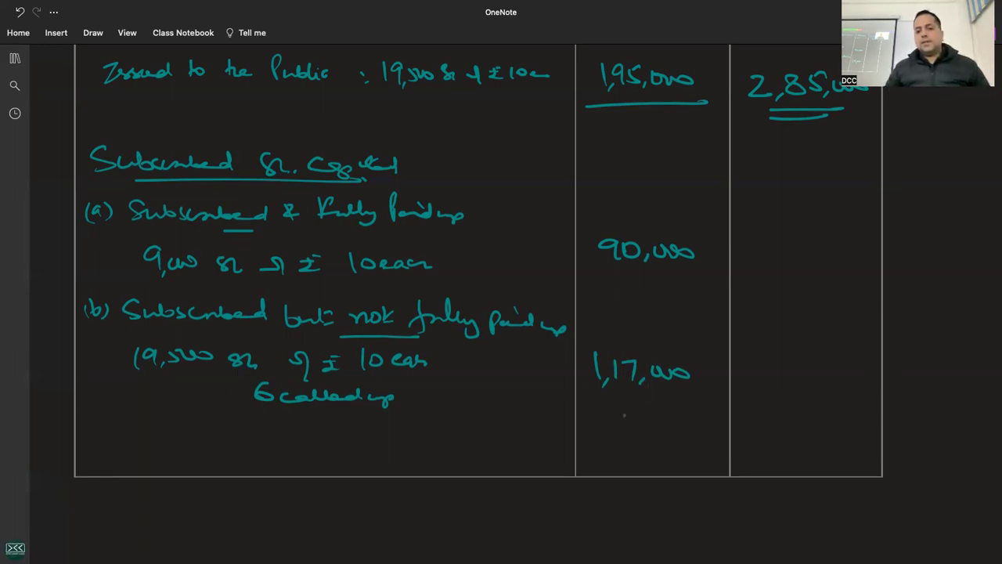
{"action": "left_click_drag", "start_coordinate": [597, 402], "coordinate": [725, 401]}
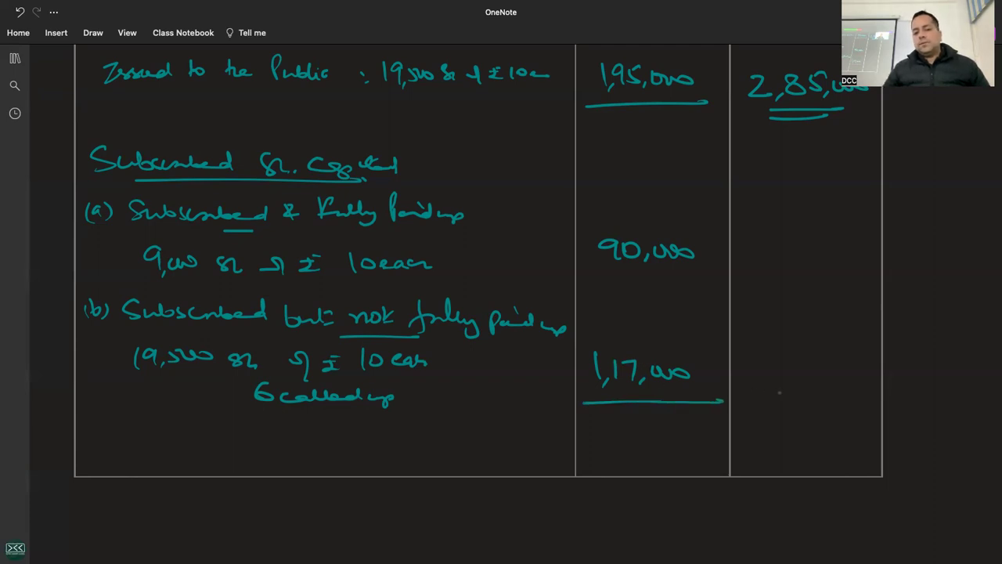
Write the 2,07,000 total in the amount column with a double underline.
{"action": "mouse_move", "coordinate": [758, 380]}
{"action": "left_mouse_down"}
{"action": "mouse_move", "coordinate": [785, 399]}
{"action": "mouse_move", "coordinate": [800, 394]}
{"action": "left_mouse_up"}
{"action": "left_click_drag", "start_coordinate": [813, 379], "coordinate": [832, 396]}
{"action": "mouse_move", "coordinate": [846, 381]}
{"action": "left_mouse_down"}
{"action": "mouse_move", "coordinate": [845, 392]}
{"action": "mouse_move", "coordinate": [870, 387]}
{"action": "left_mouse_up"}
{"action": "left_click_drag", "start_coordinate": [758, 409], "coordinate": [869, 408]}
{"action": "mouse_move", "coordinate": [779, 462]}
{"action": "left_mouse_down"}
{"action": "mouse_move", "coordinate": [856, 459]}
{"action": "mouse_move", "coordinate": [833, 466]}
{"action": "left_mouse_up"}
{"action": "left_click_drag", "start_coordinate": [749, 434], "coordinate": [763, 445]}
{"action": "left_click_drag", "start_coordinate": [774, 440], "coordinate": [807, 444]}
{"action": "left_click_drag", "start_coordinate": [822, 435], "coordinate": [860, 435]}
Carry 2,07,000 into the balance sheet's Share Capital Amount cell.
{"action": "scroll", "coordinate": [501, 298], "scroll_direction": "up", "scroll_amount": 2}
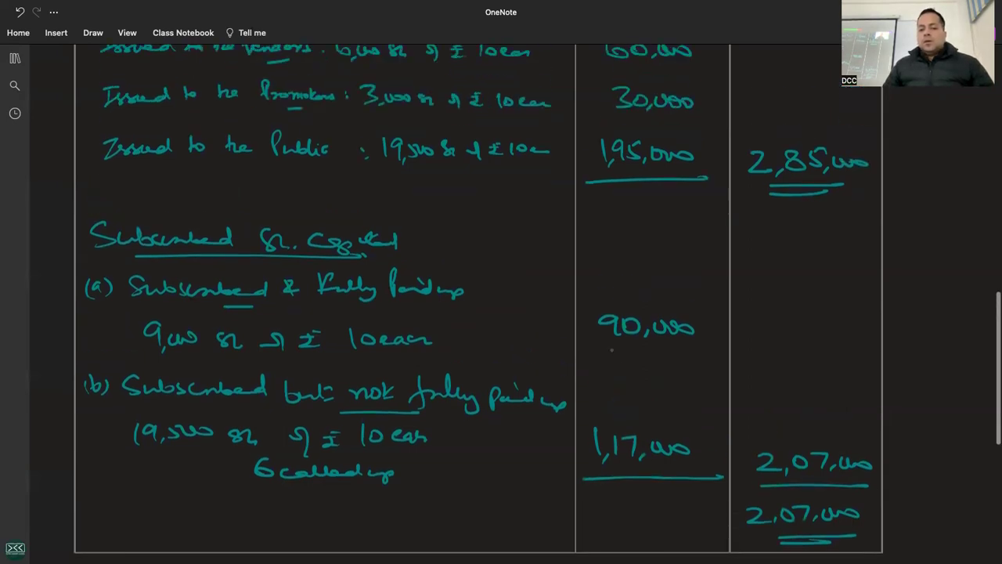
{"action": "scroll", "coordinate": [501, 298], "scroll_direction": "up", "scroll_amount": 3}
{"action": "scroll", "coordinate": [501, 298], "scroll_direction": "up", "scroll_amount": 5}
{"action": "scroll", "coordinate": [502, 298], "scroll_direction": "up", "scroll_amount": 5}
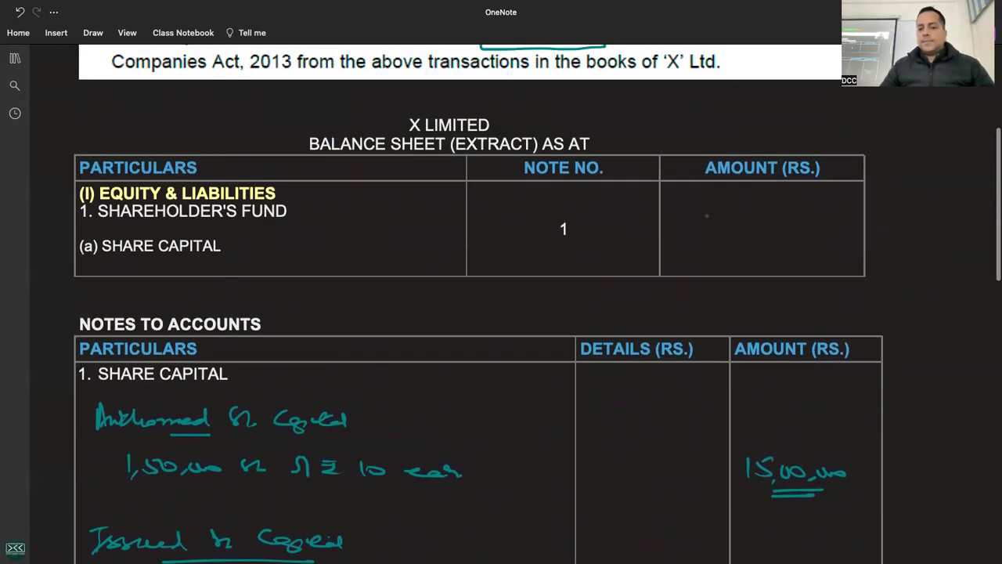
{"action": "left_click_drag", "start_coordinate": [699, 218], "coordinate": [727, 232]}
{"action": "mouse_move", "coordinate": [729, 229]}
{"action": "left_mouse_down"}
{"action": "mouse_move", "coordinate": [745, 221]}
{"action": "mouse_move", "coordinate": [768, 235]}
{"action": "left_mouse_up"}
{"action": "left_click_drag", "start_coordinate": [782, 232], "coordinate": [793, 227]}
{"action": "left_click_drag", "start_coordinate": [802, 228], "coordinate": [822, 228]}
{"action": "scroll", "coordinate": [501, 297], "scroll_direction": "up", "scroll_amount": 5}
{"action": "scroll", "coordinate": [501, 297], "scroll_direction": "up", "scroll_amount": 2}
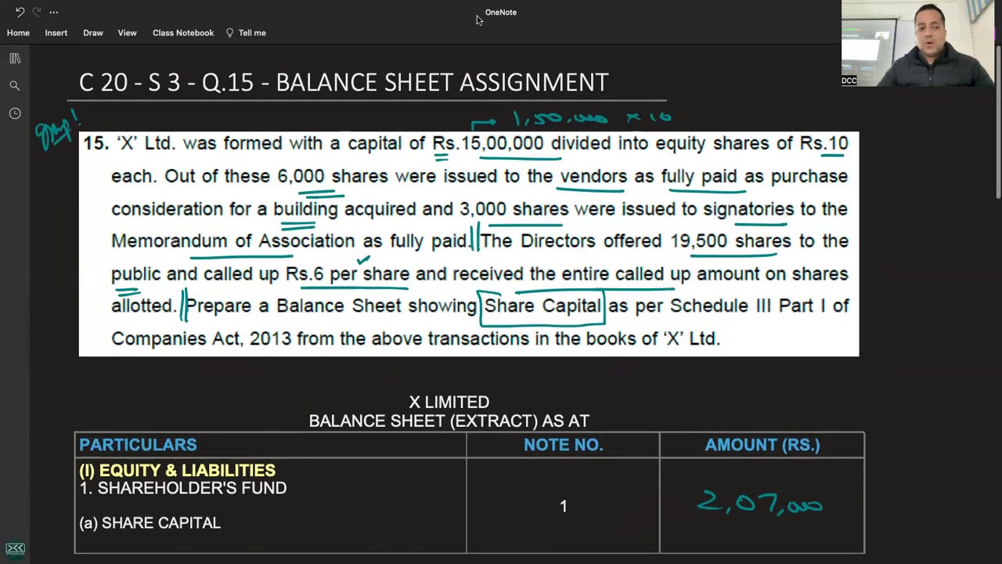